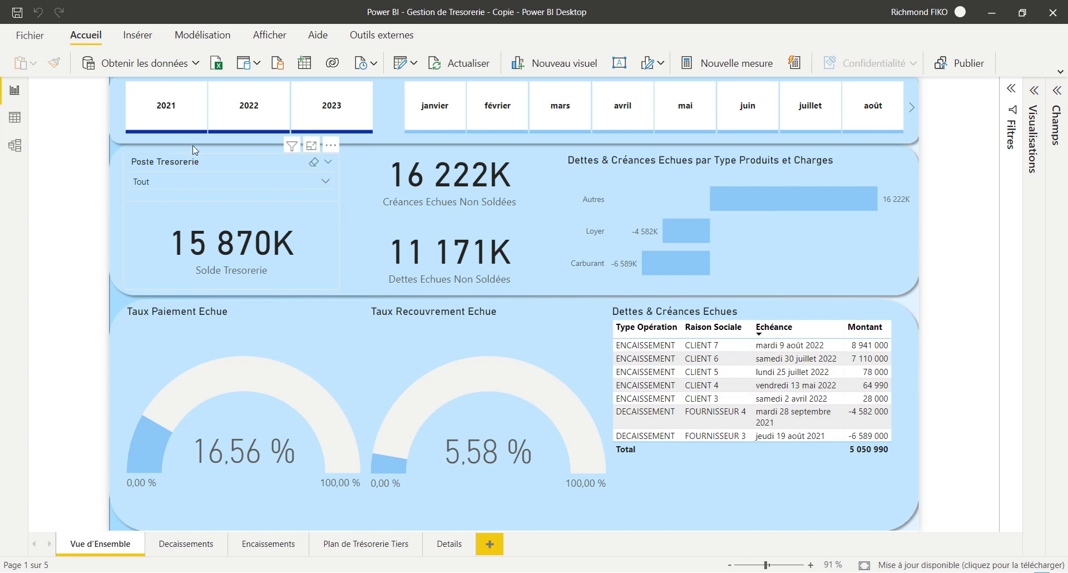
pyautogui.click(192, 181)
pyautogui.click(59, 139)
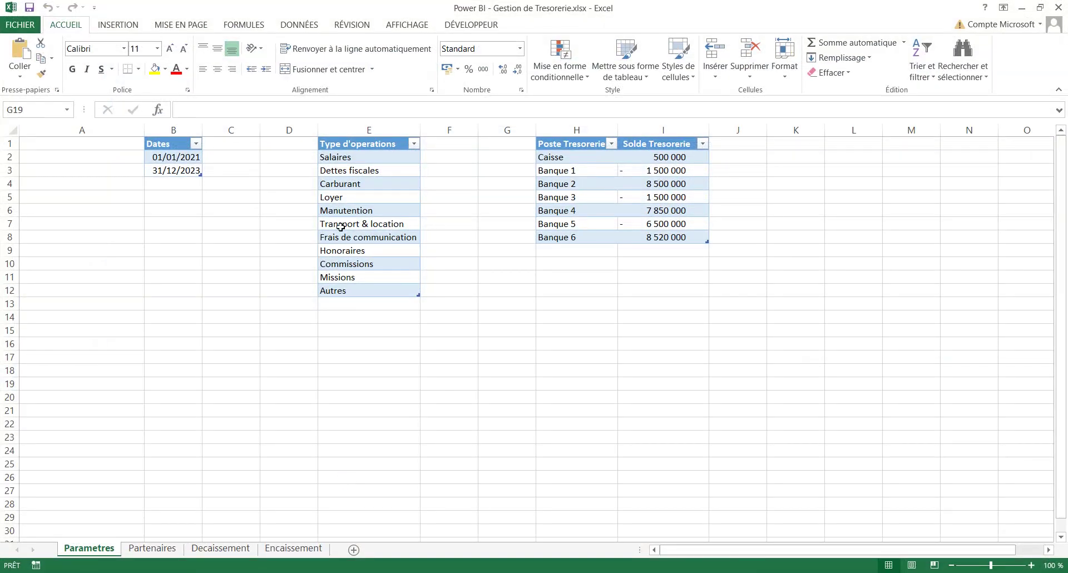
pyautogui.click(96, 290)
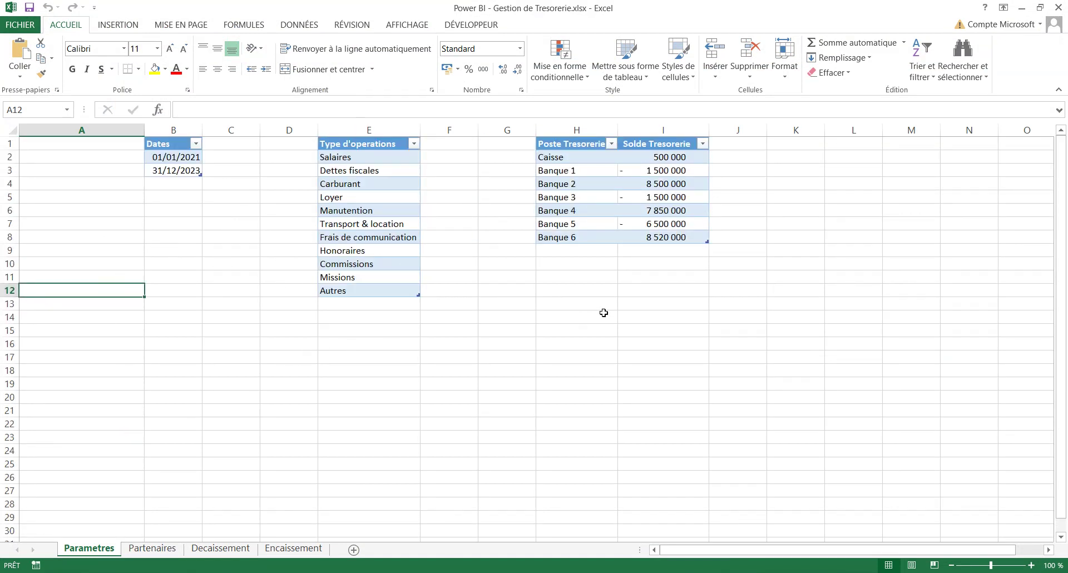
pyautogui.click(851, 343)
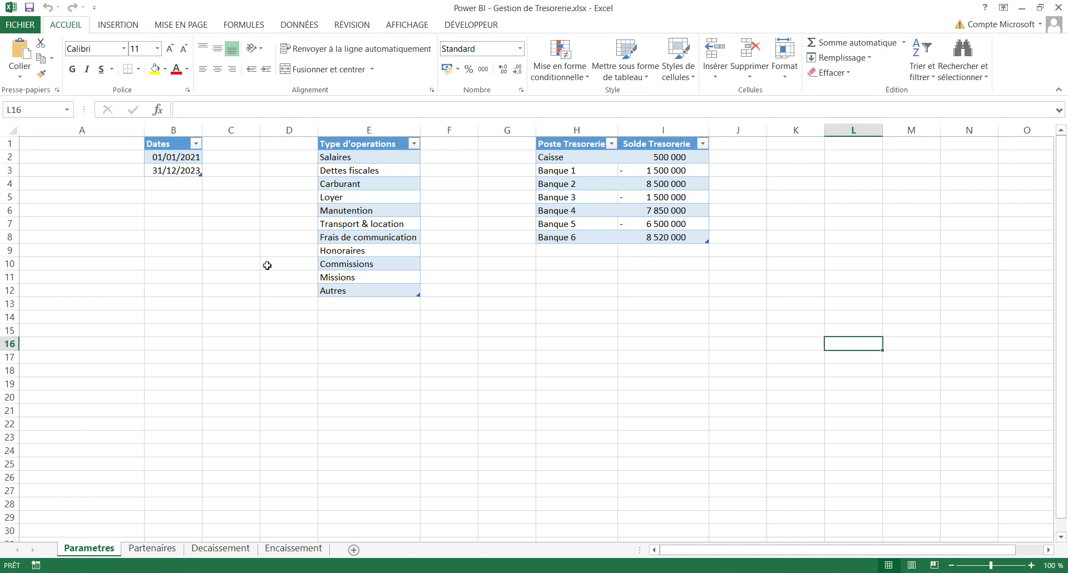
pyautogui.click(172, 369)
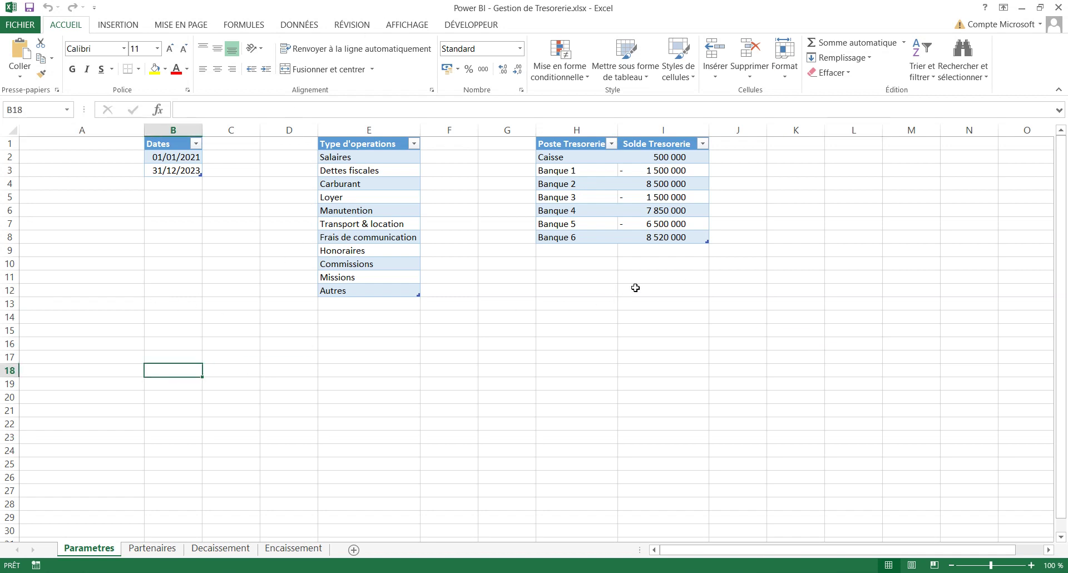
pyautogui.click(795, 357)
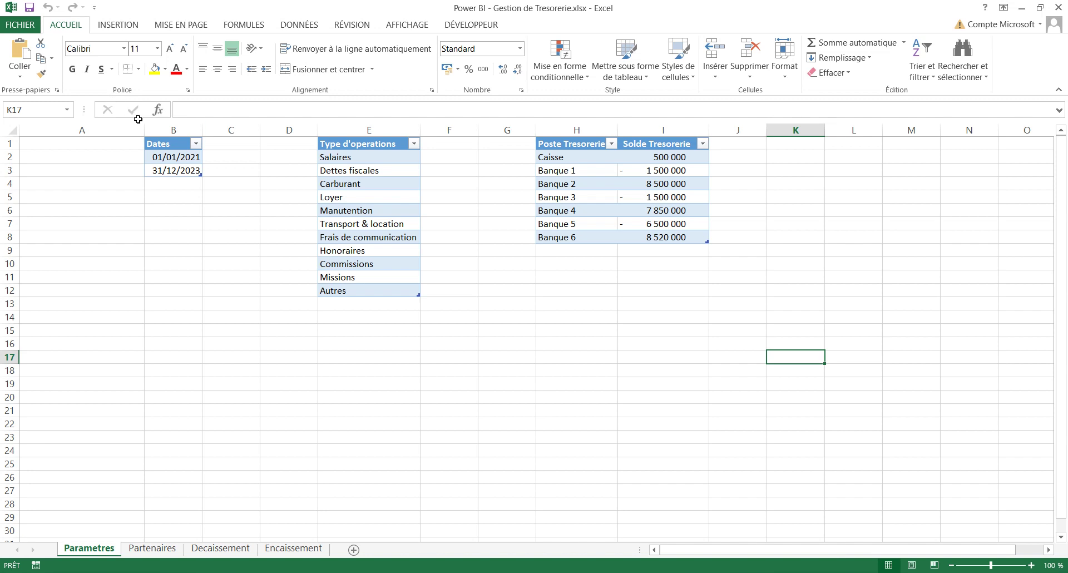
# - Examine the Dates table and the Type d'operations list on the Parametres sheet
pyautogui.click(141, 146)
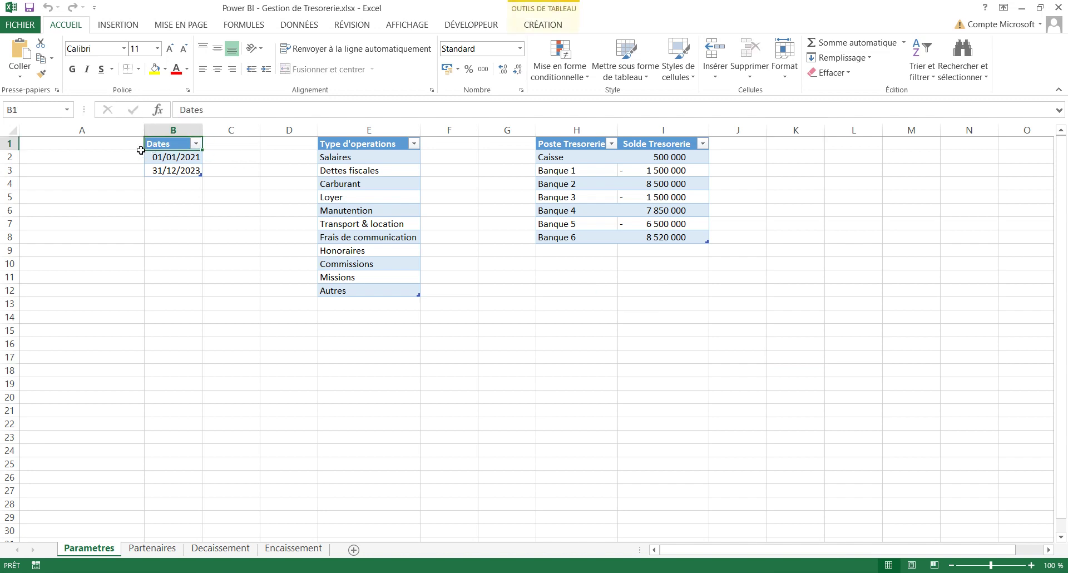
pyautogui.moveTo(167, 156); pyautogui.dragTo(167, 170)
pyautogui.click(177, 249)
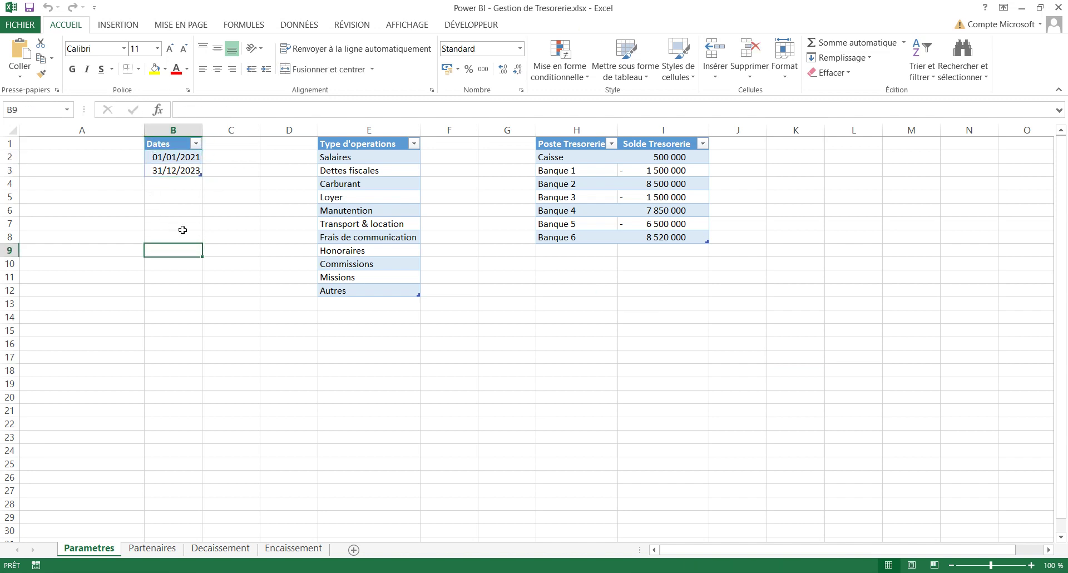
pyautogui.moveTo(334, 144); pyautogui.dragTo(286, 284)
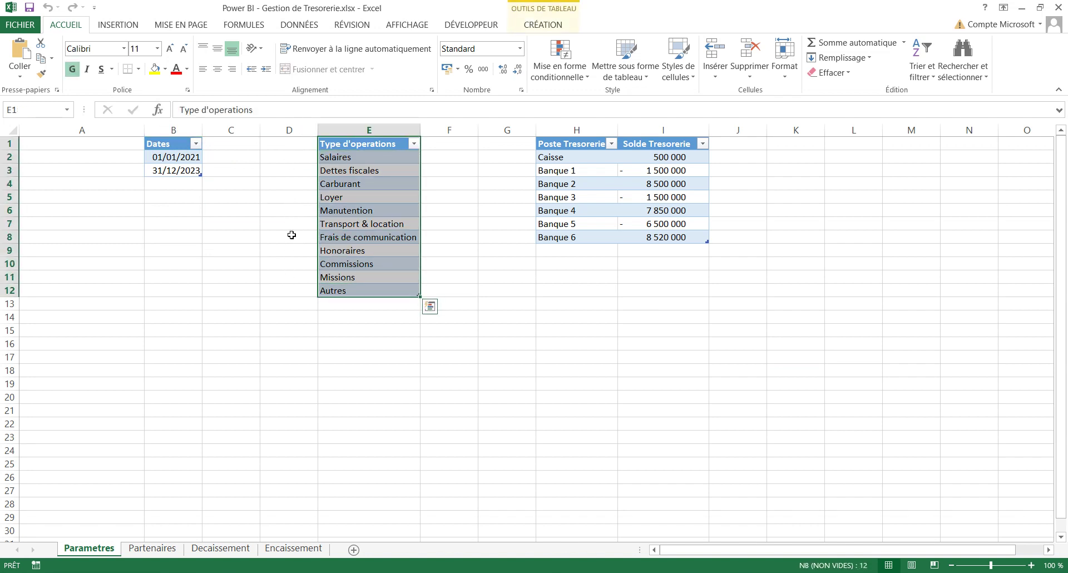
pyautogui.click(369, 409)
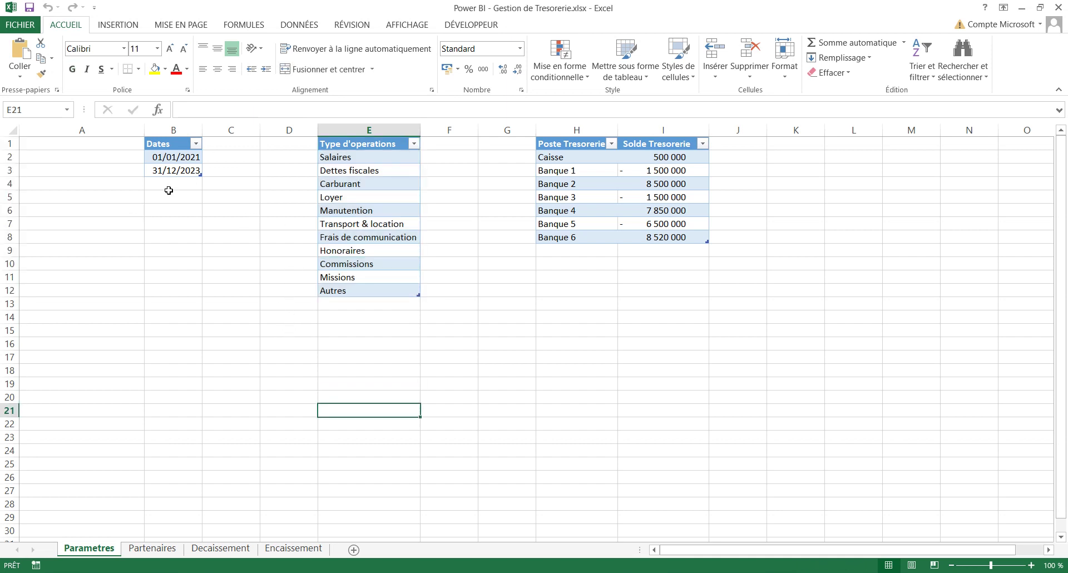
pyautogui.click(76, 223)
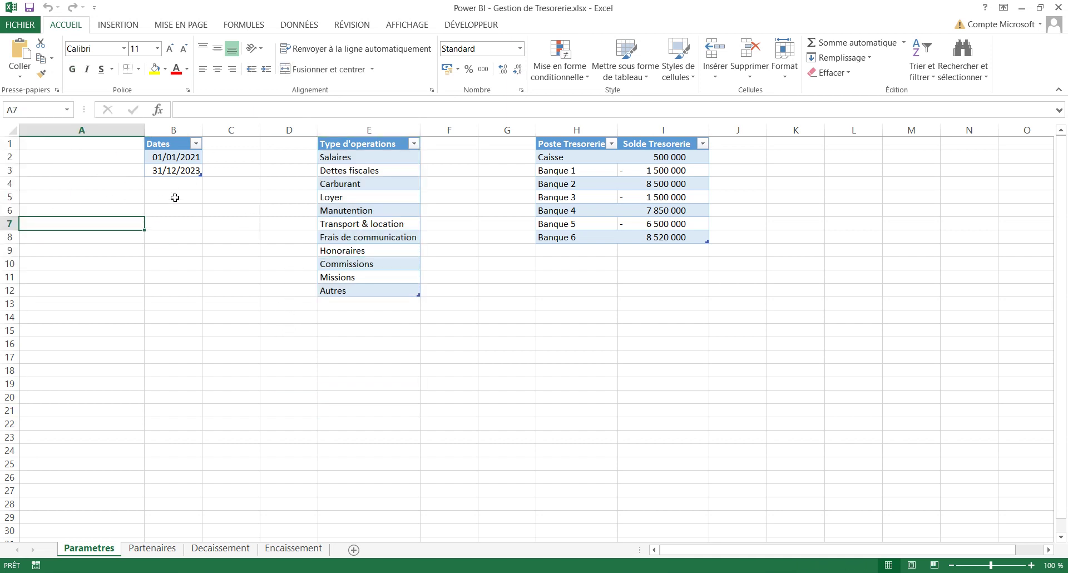
pyautogui.click(93, 355)
# - Examine the Poste Tresorerie table on the Parametres sheet, going through the cash and bank balances in Solde Tresorerie row by row
pyautogui.moveTo(83, 357); pyautogui.dragTo(700, 285)
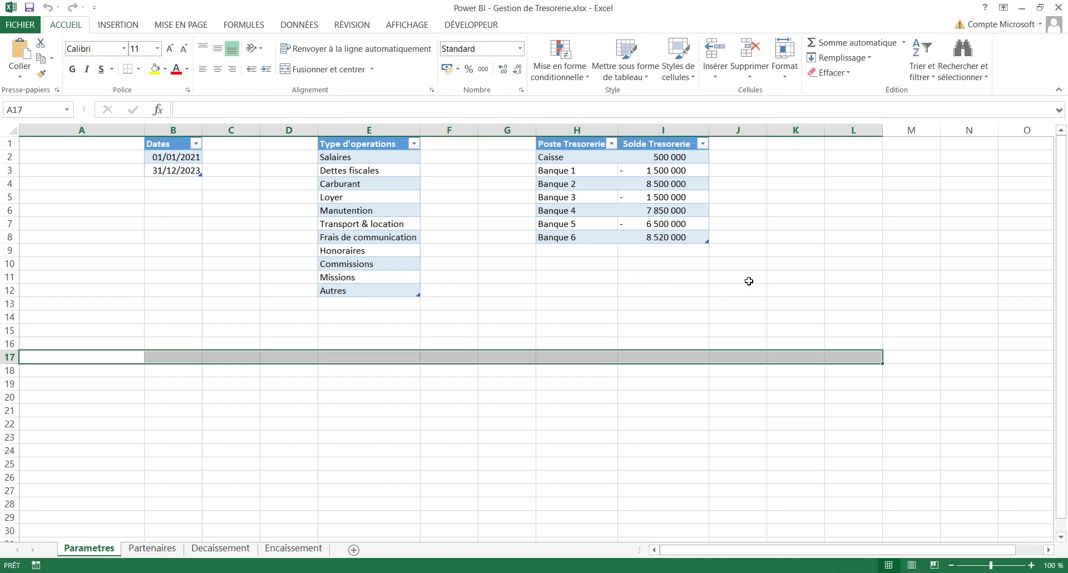
pyautogui.click(934, 352)
pyautogui.moveTo(583, 146); pyautogui.dragTo(656, 236)
pyautogui.click(659, 329)
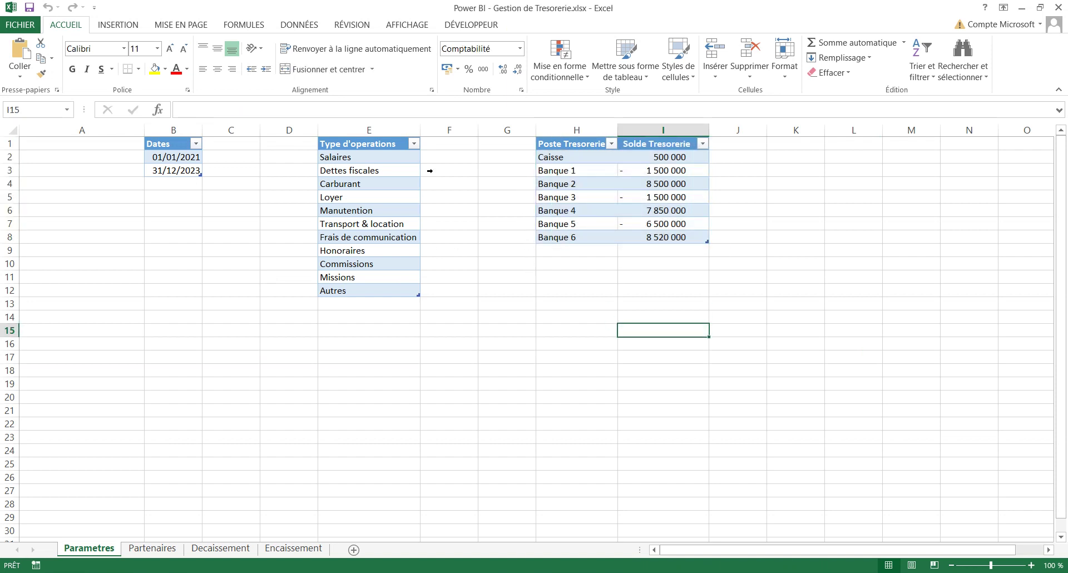
pyautogui.click(576, 157)
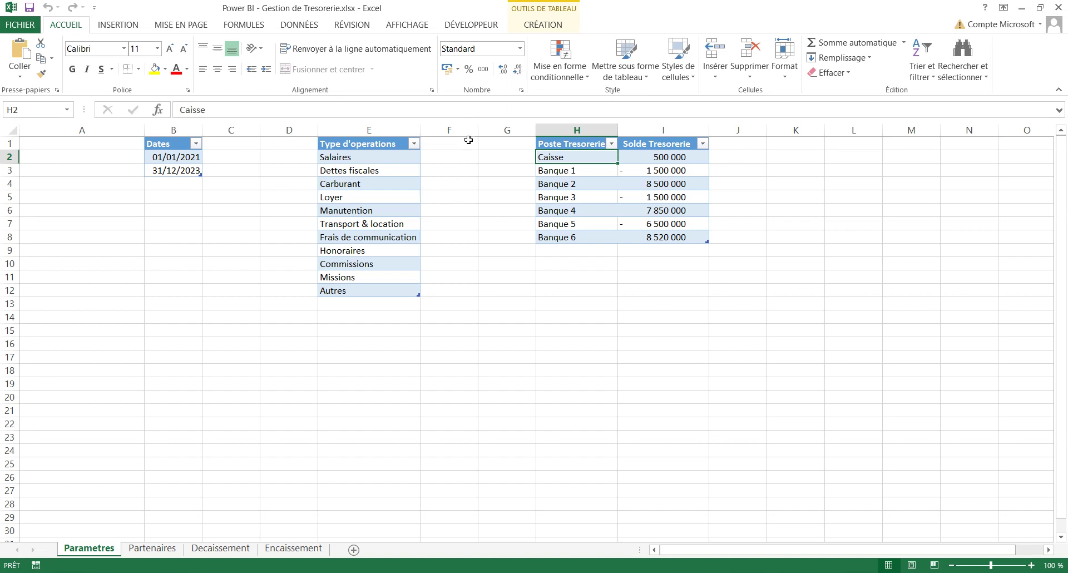
pyautogui.press('Right')
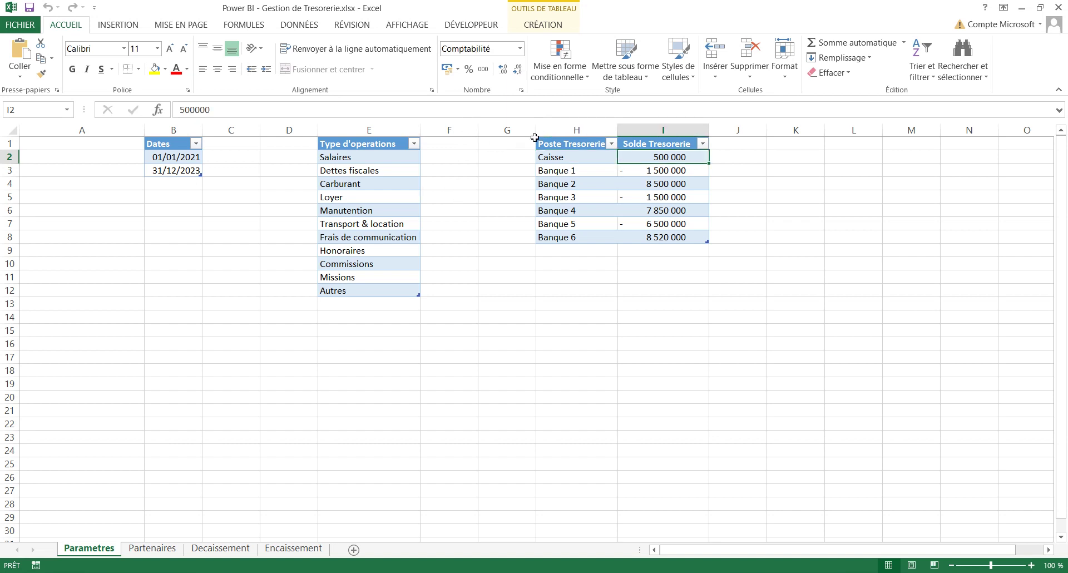
pyautogui.press('Down')
pyautogui.press('Down')
pyautogui.press('Down')
pyautogui.press('Down')
pyautogui.press('Down')
pyautogui.press('Down')
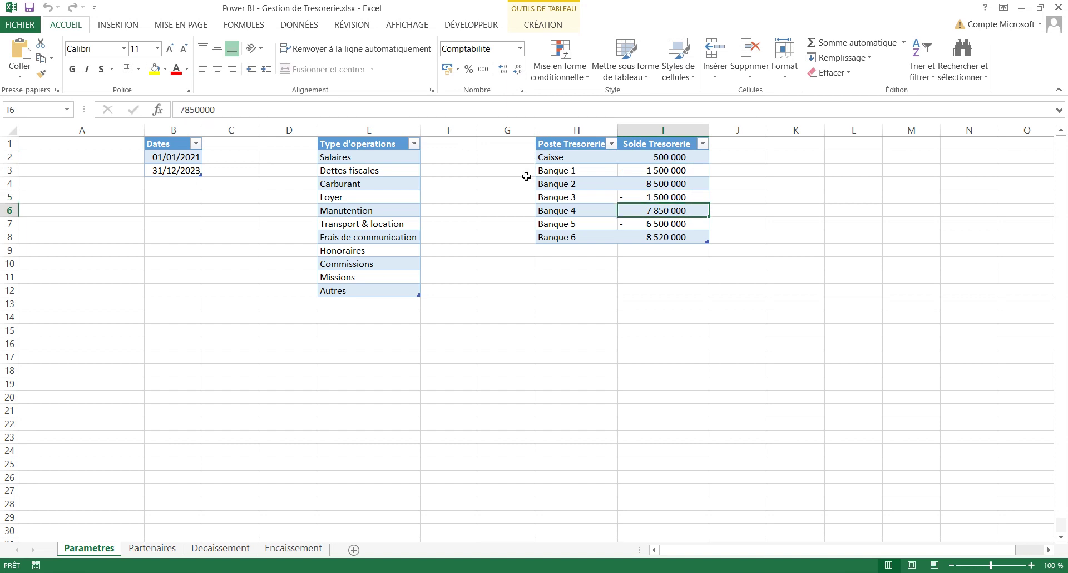
pyautogui.click(576, 343)
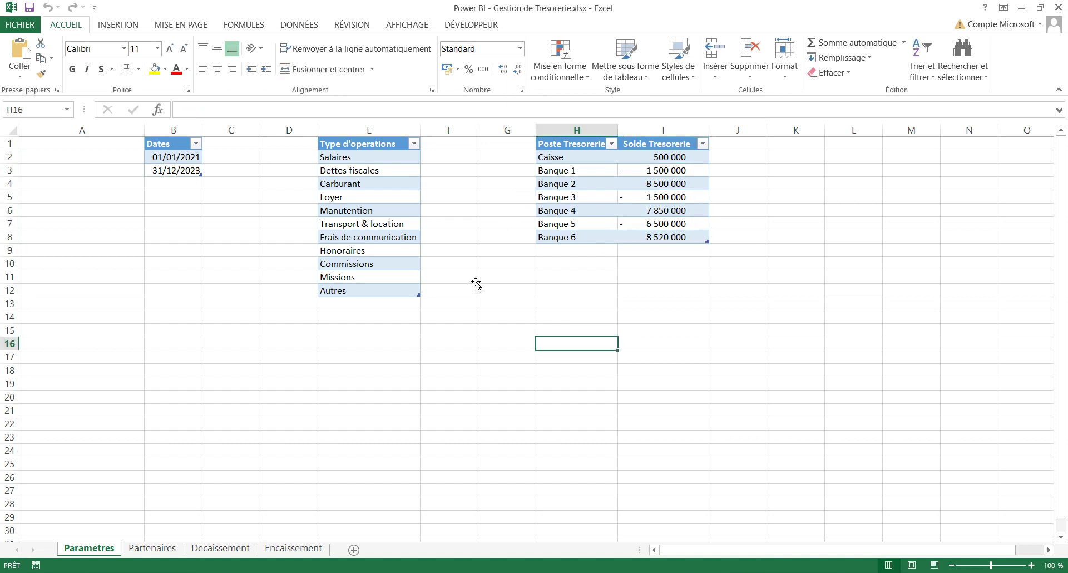
# - Open the Partenaires sheet and look through its table of clients and suppliers with their contacts and observations
pyautogui.click(152, 548)
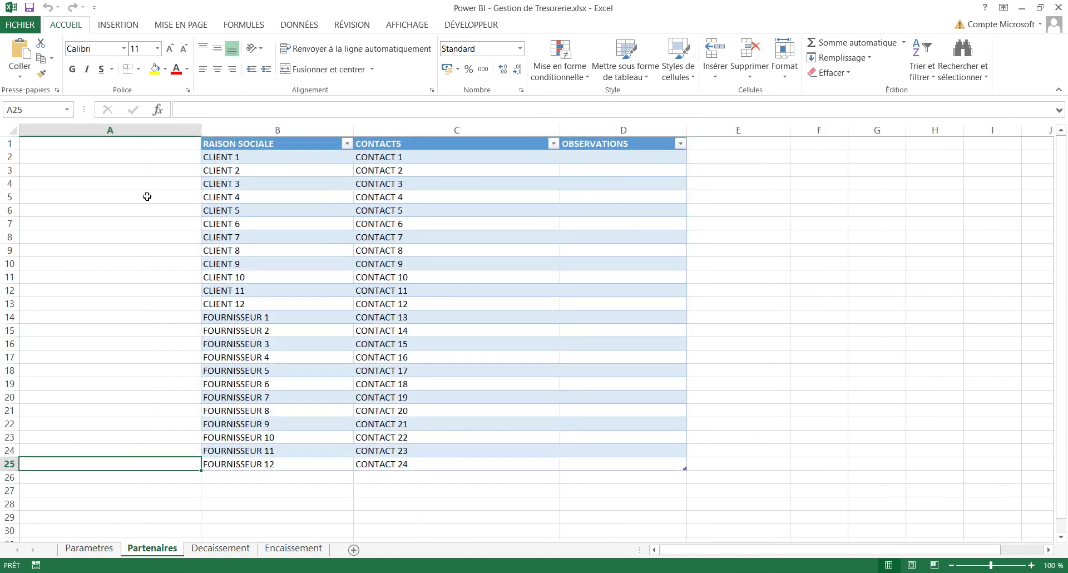
pyautogui.click(179, 183)
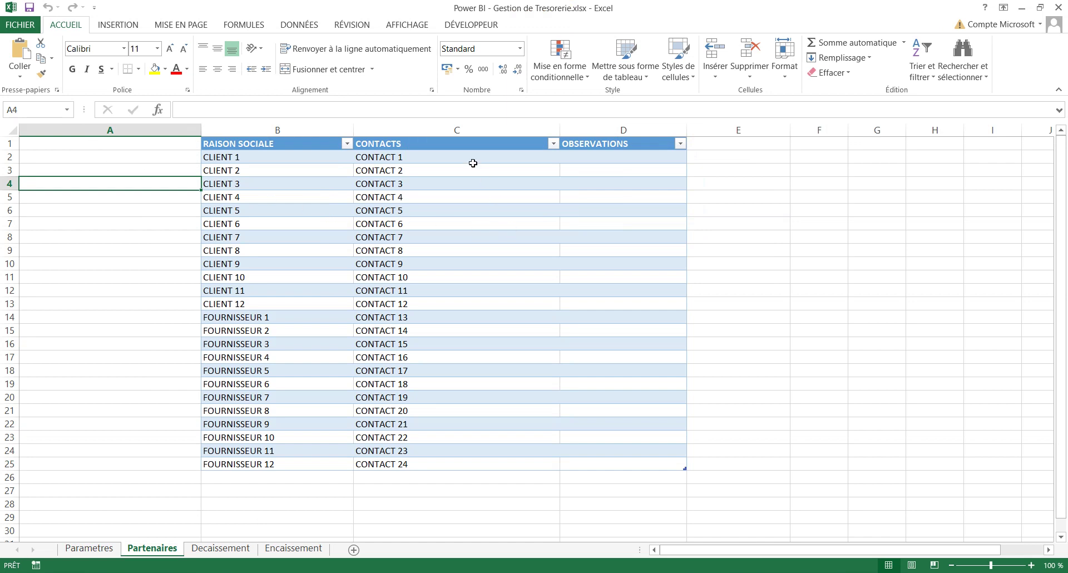
pyautogui.scroll(-5, 434, 156)
pyautogui.scroll(5, 398, 150)
# - Open the Decaissement sheet and examine the disbursement table's headers and the first entries in the TYPE column
pyautogui.hotkey('ctrl', 'pagedown')
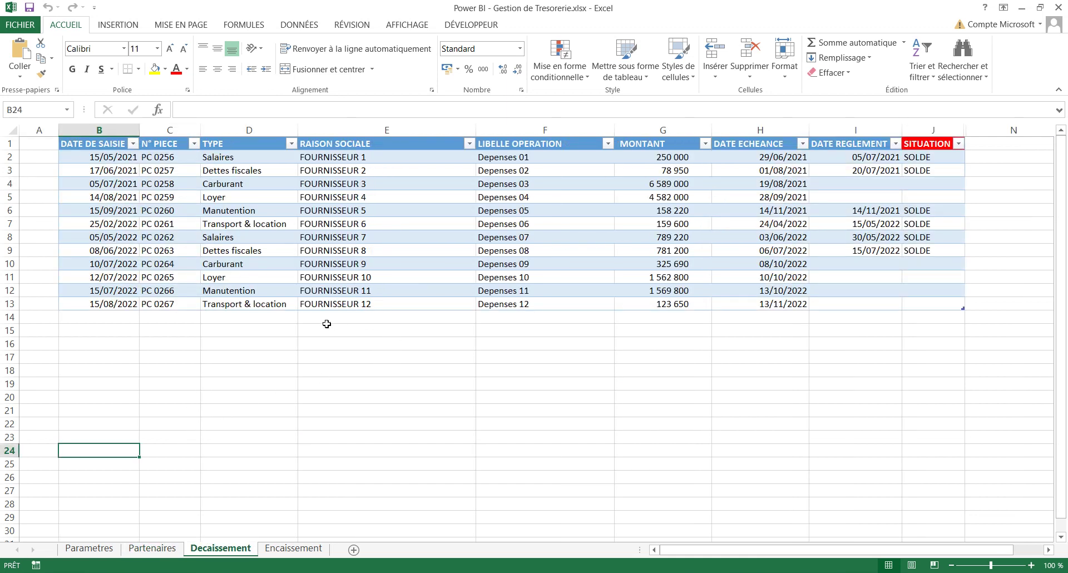
pyautogui.scroll(-3, 253, 298)
pyautogui.scroll(3, 253, 299)
pyautogui.click(89, 144)
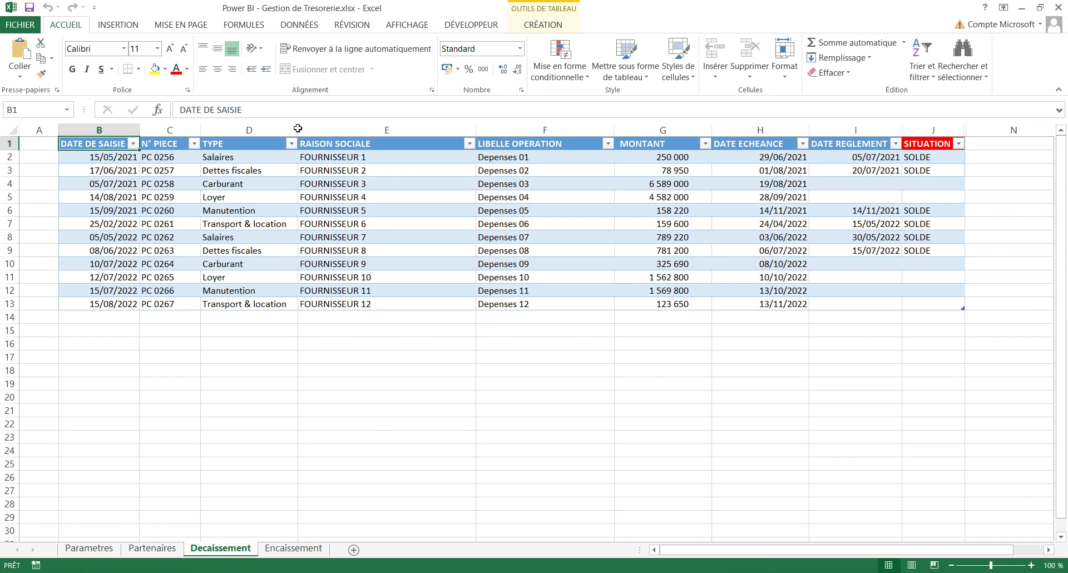
pyautogui.press('Right')
pyautogui.press('Right')
pyautogui.press('Down')
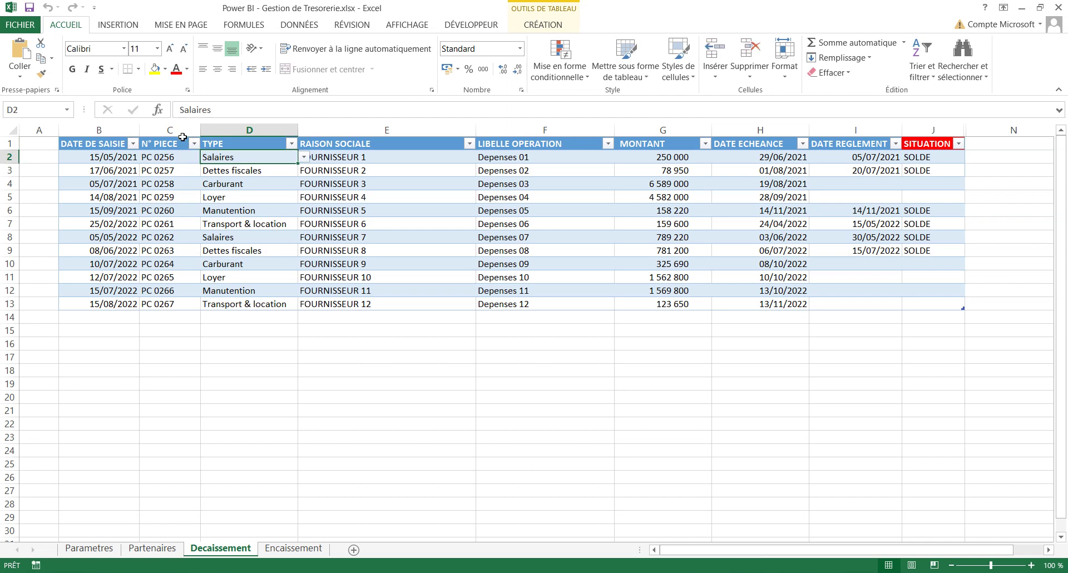
pyautogui.press('Down')
pyautogui.press('Down')
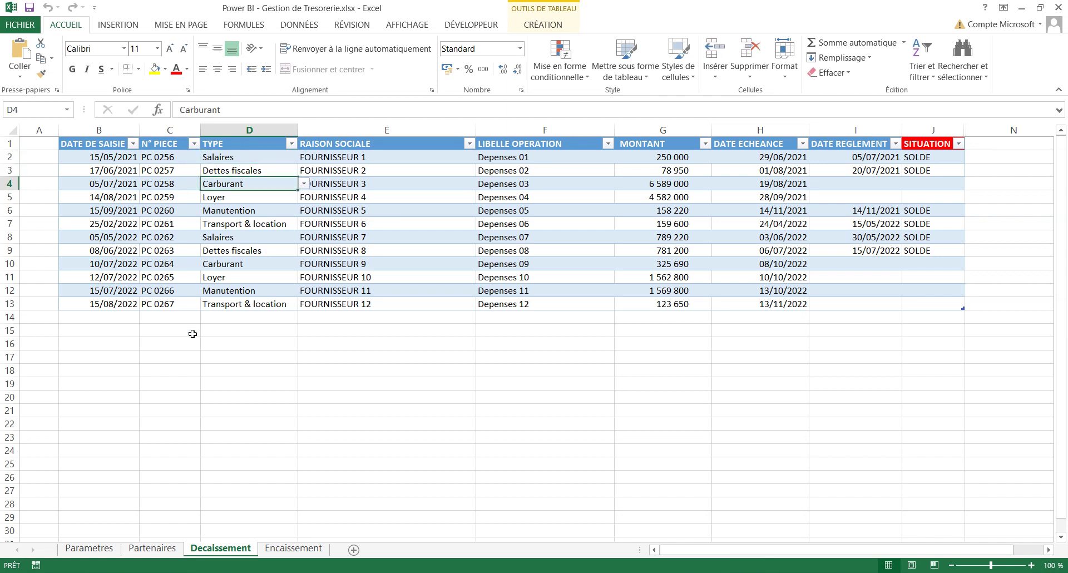
pyautogui.click(234, 423)
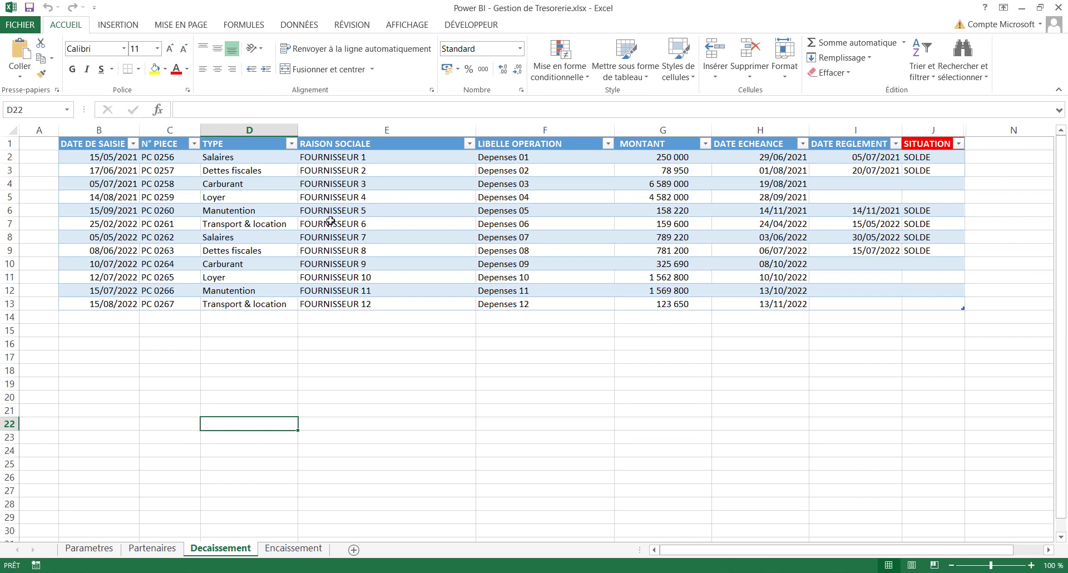
# - Examine the DATE DE SAISIE, N° PIECE and RAISON SOCIALE columns of the Decaissement table, including the first three supplier entries
pyautogui.moveTo(83, 129); pyautogui.dragTo(133, 126)
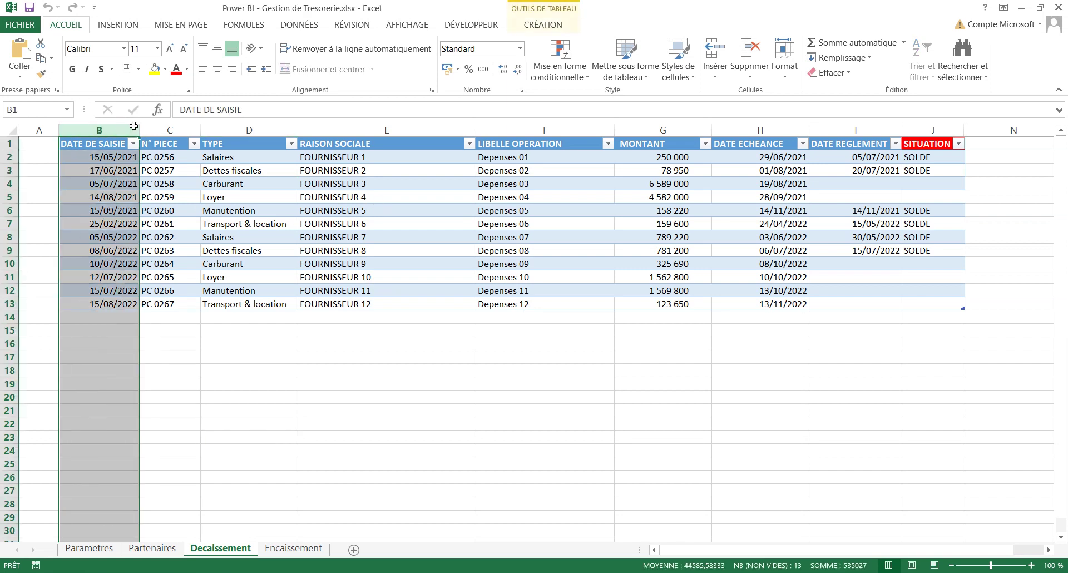
pyautogui.click(168, 129)
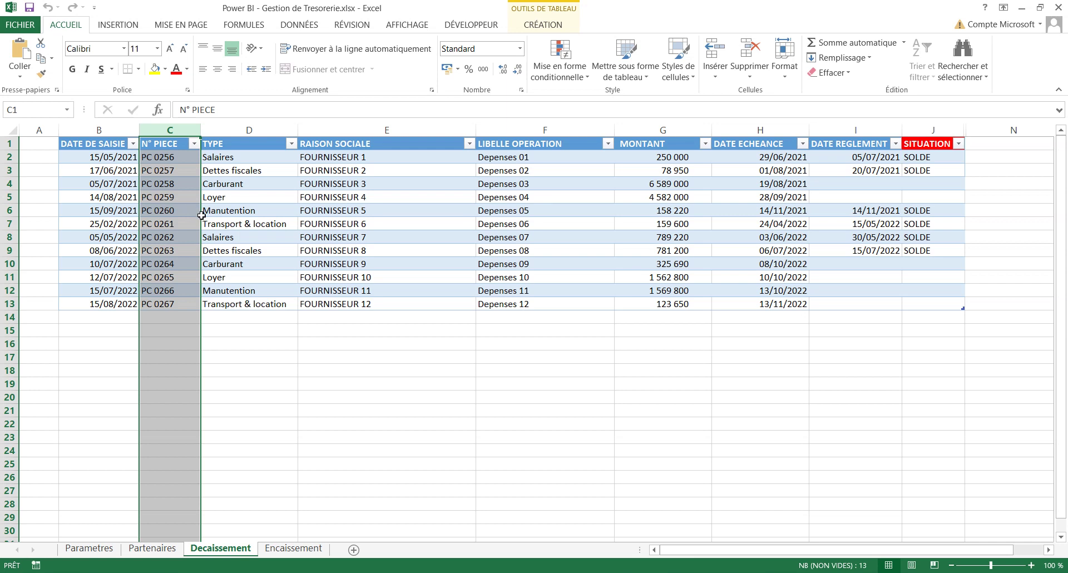
pyautogui.click(328, 129)
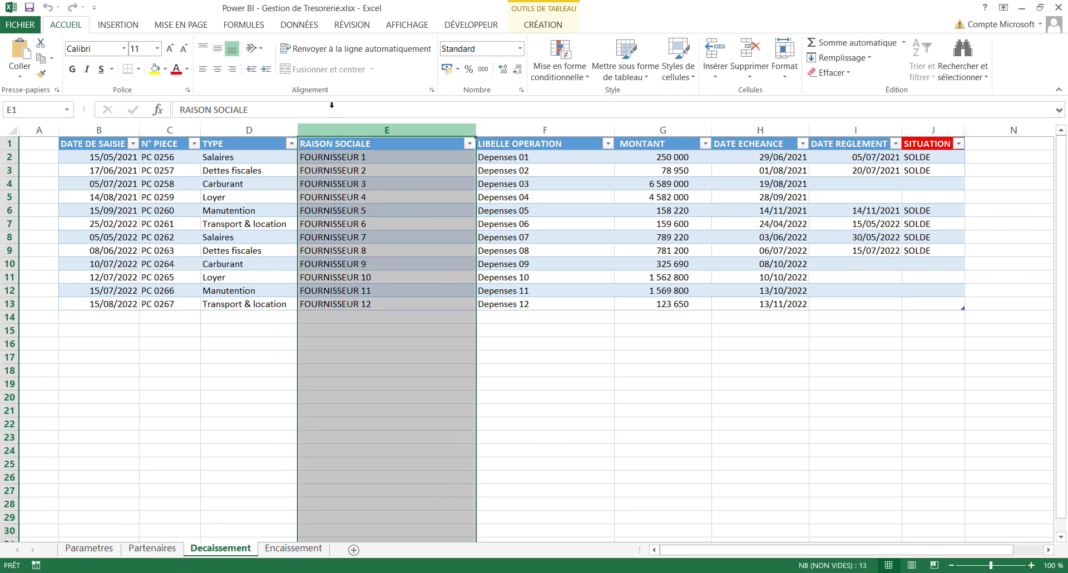
pyautogui.click(327, 141)
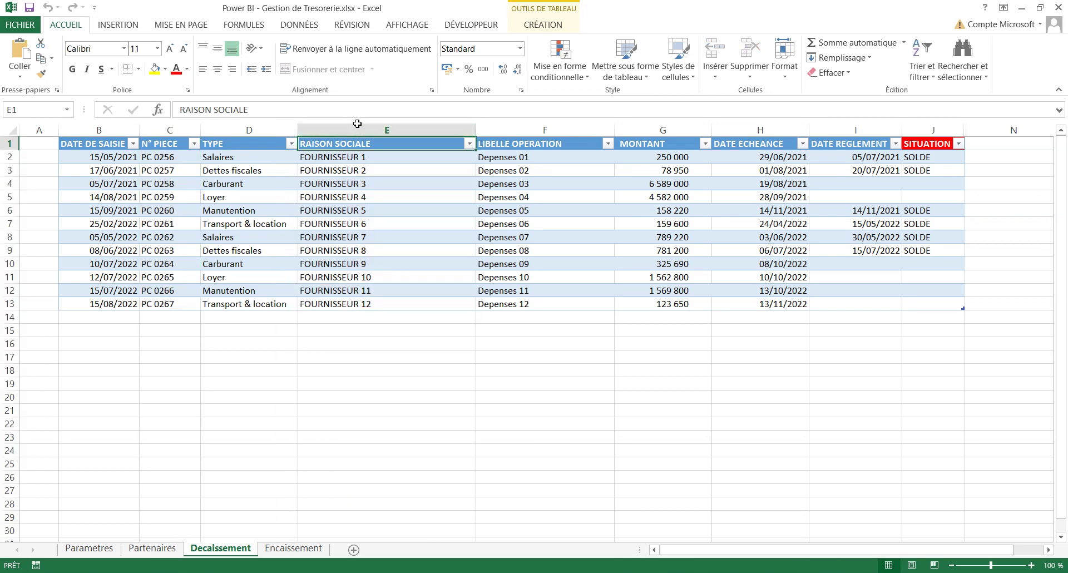
pyautogui.click(319, 406)
pyautogui.click(320, 437)
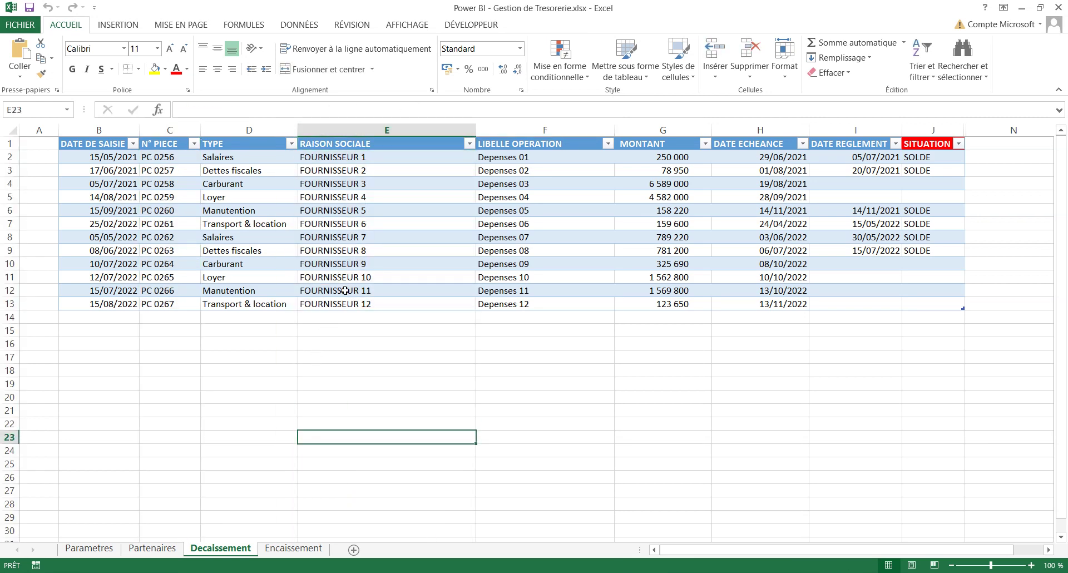
pyautogui.click(313, 157)
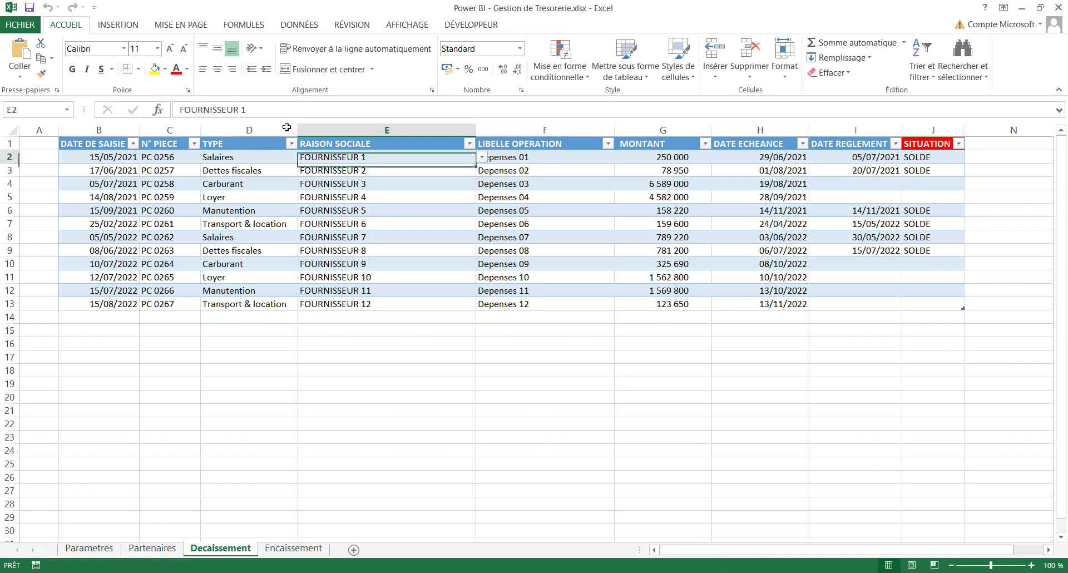
pyautogui.click(313, 169)
pyautogui.click(303, 182)
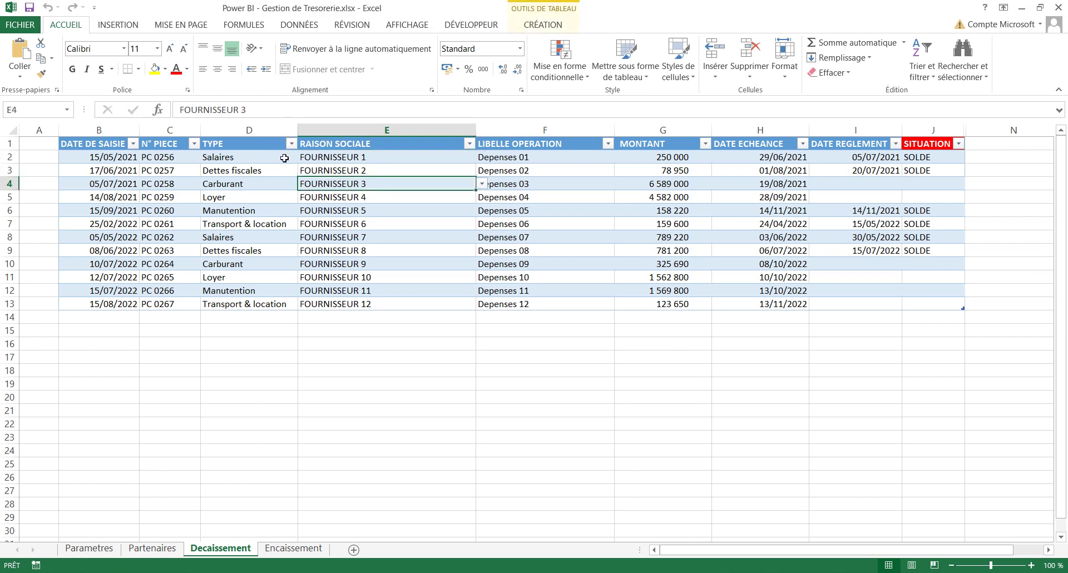
pyautogui.click(314, 330)
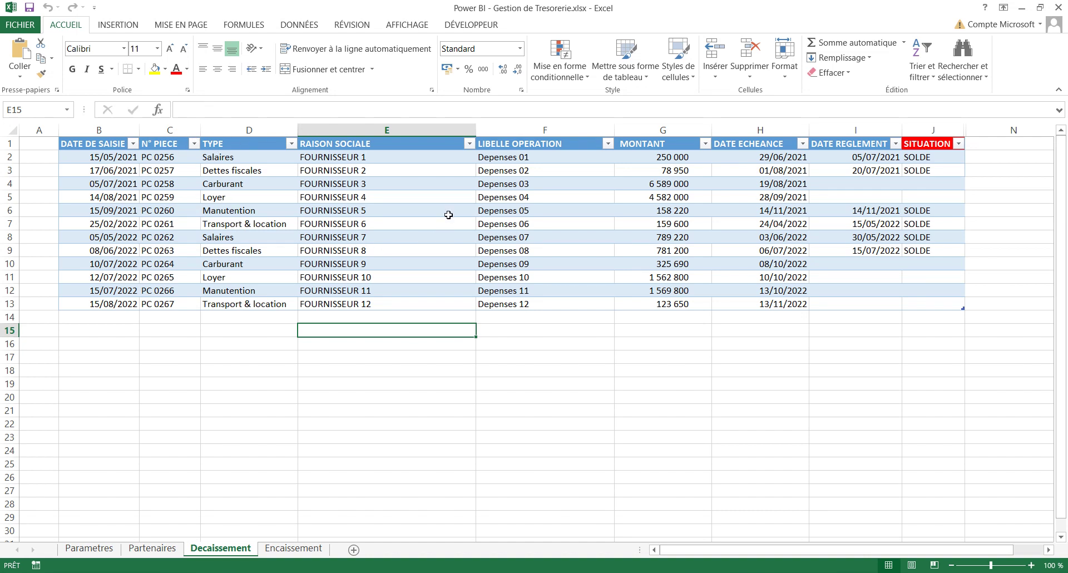
# - Examine the LIBELLE OPERATION, MONTANT and DATE ECHEANCE columns of the Decaissement table one after another
pyautogui.click(516, 130)
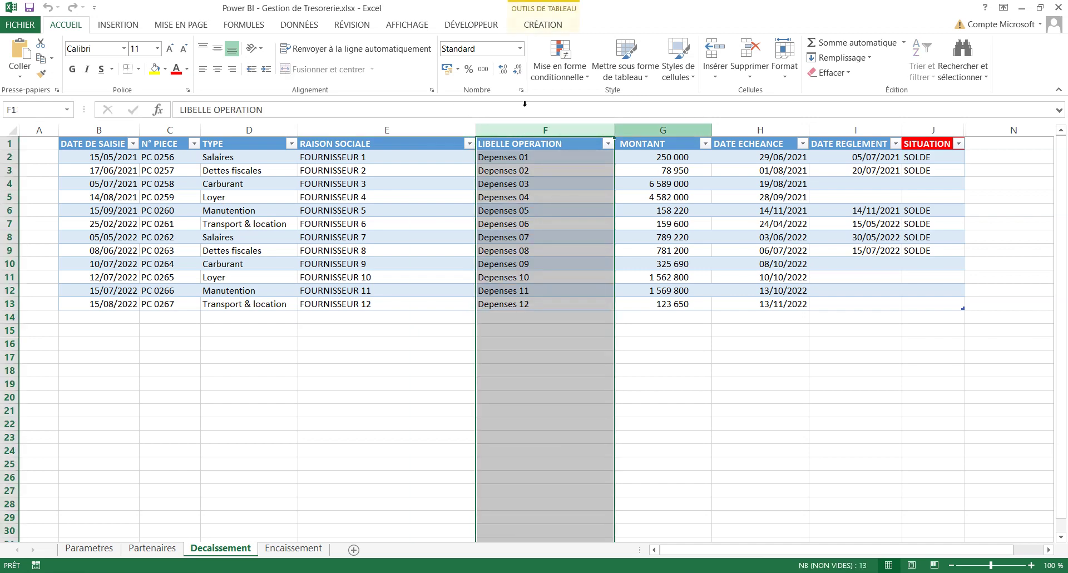
pyautogui.click(659, 131)
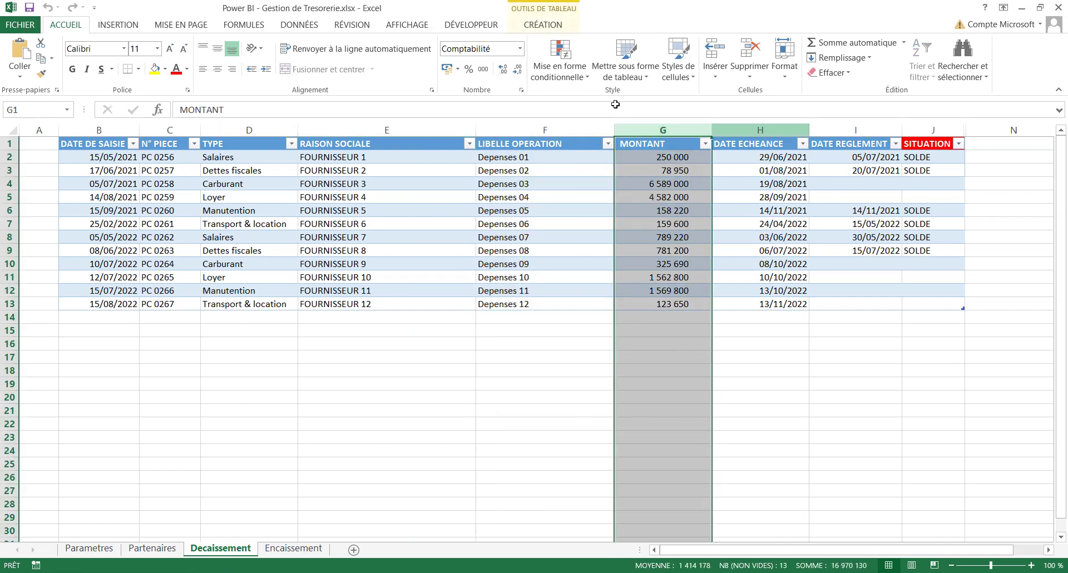
pyautogui.click(768, 131)
pyautogui.hotkey('ctrl', 'space')
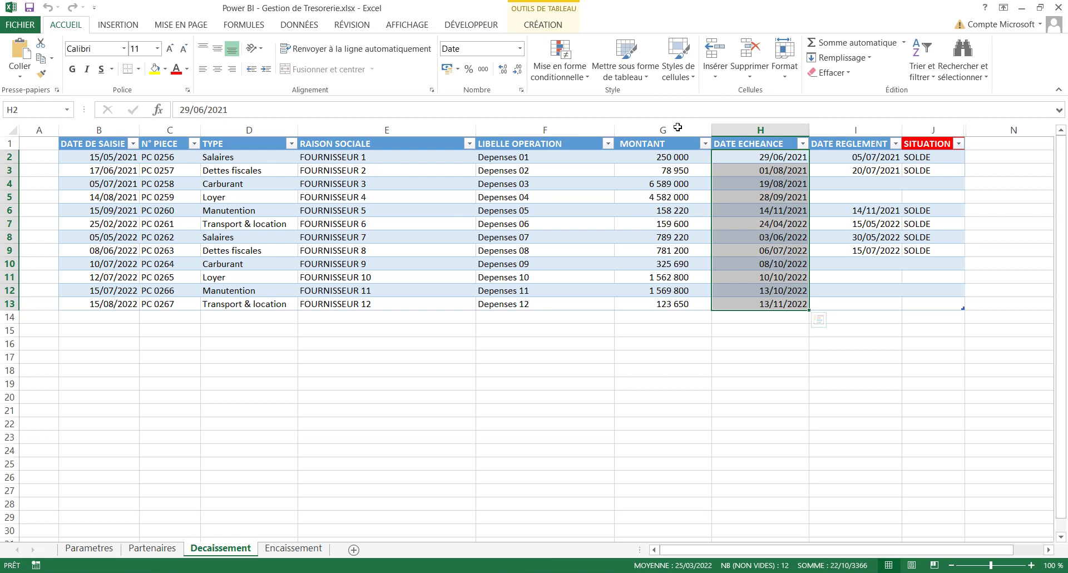
# - Examine the DATE REGLEMENT column and the formula behind the first SITUATION entry in the Decaissement table
pyautogui.press('Right')
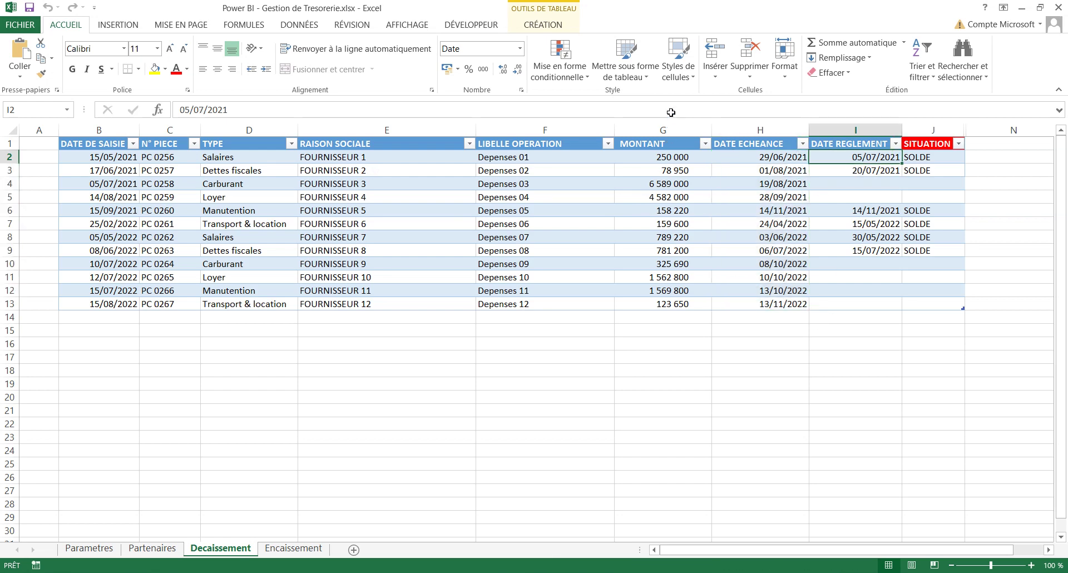
pyautogui.hotkey('ctrl', 'space')
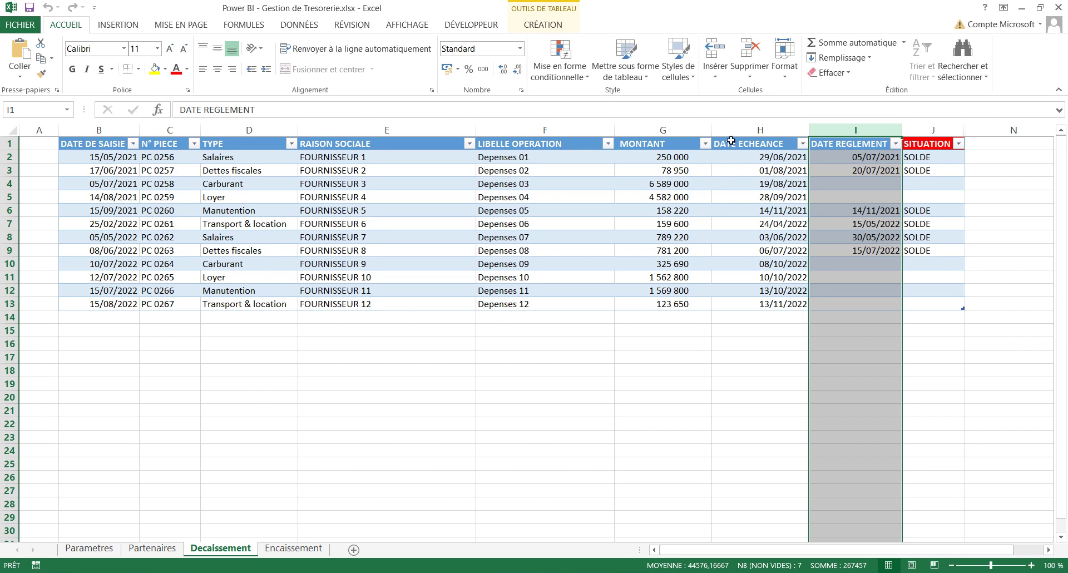
pyautogui.click(921, 160)
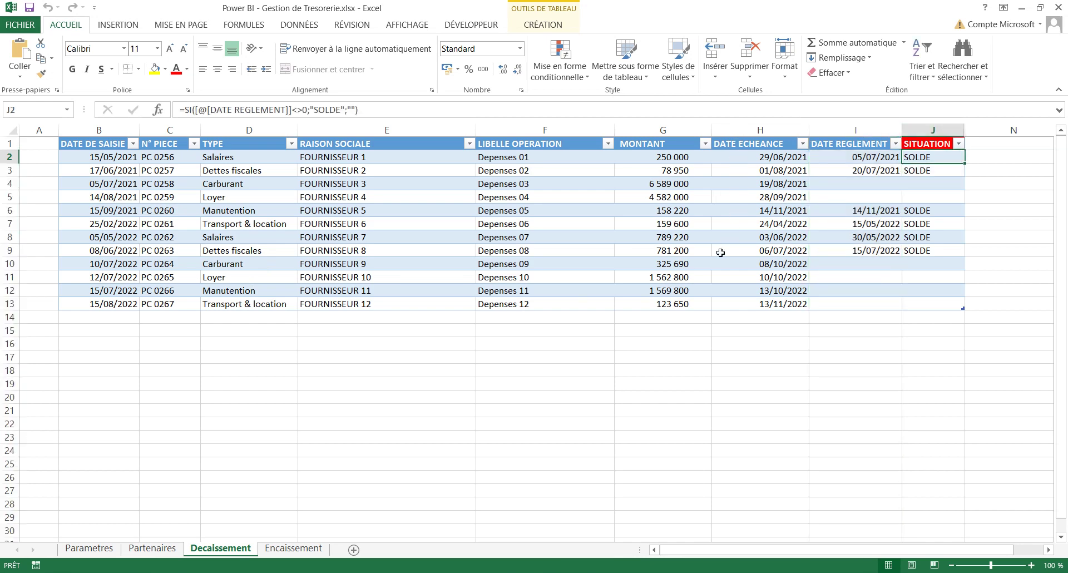
pyautogui.click(859, 374)
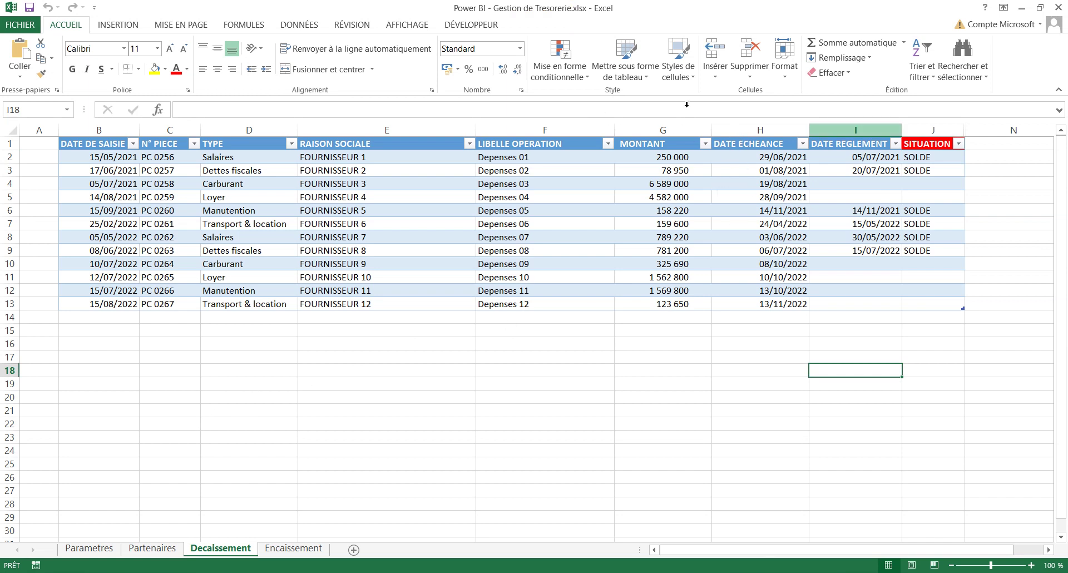
# - Go down through the filled and empty DATE REGLEMENT cells of the Decaissement table and return to the first entry
pyautogui.click(855, 130)
pyautogui.hotkey('ctrl', 'Down')
pyautogui.hotkey('ctrl', 'Down')
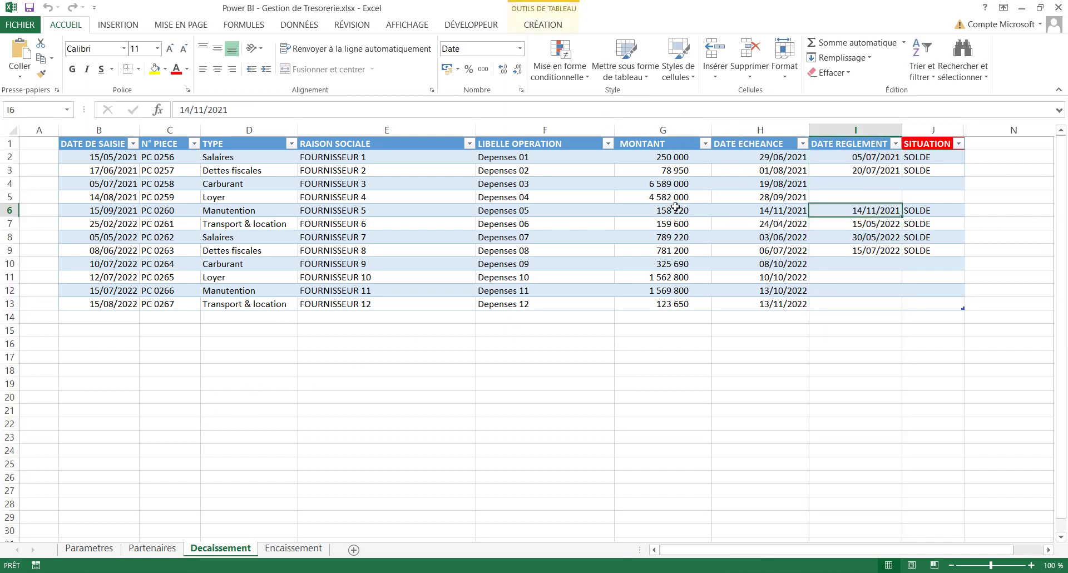
pyautogui.hotkey('ctrl', 'Down')
pyautogui.press('Down')
pyautogui.press('Down')
pyautogui.hotkey('ctrl', 'Up')
pyautogui.hotkey('ctrl', 'Up')
pyautogui.hotkey('ctrl', 'Up')
pyautogui.press('Up')
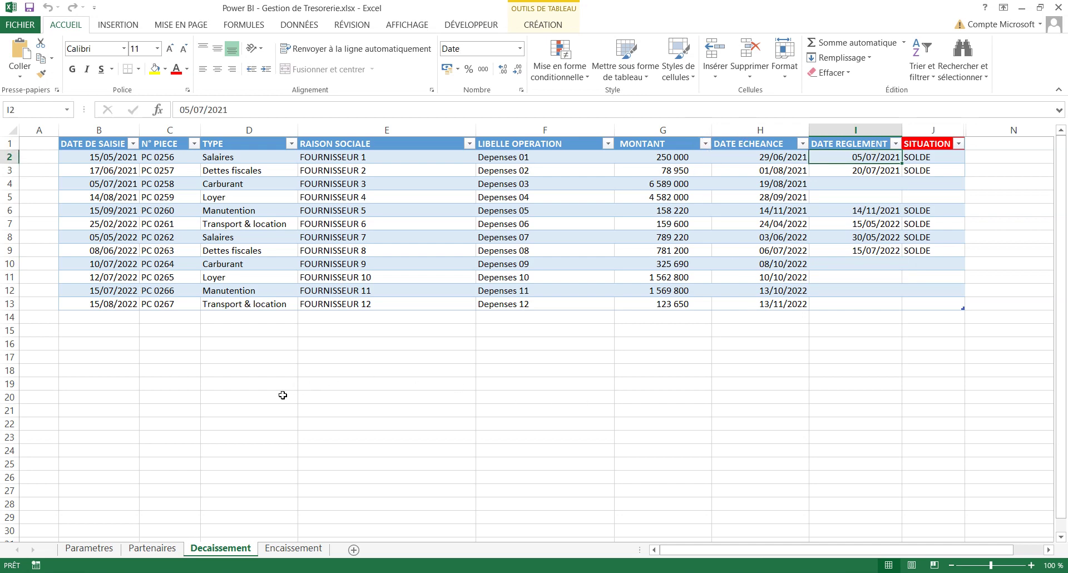
# - Open the Encaissement sheet and examine the DATE DE SAISIE, N° PIECE and TYPE columns of its table
pyautogui.click(293, 547)
pyautogui.press('Up')
pyautogui.press('Right')
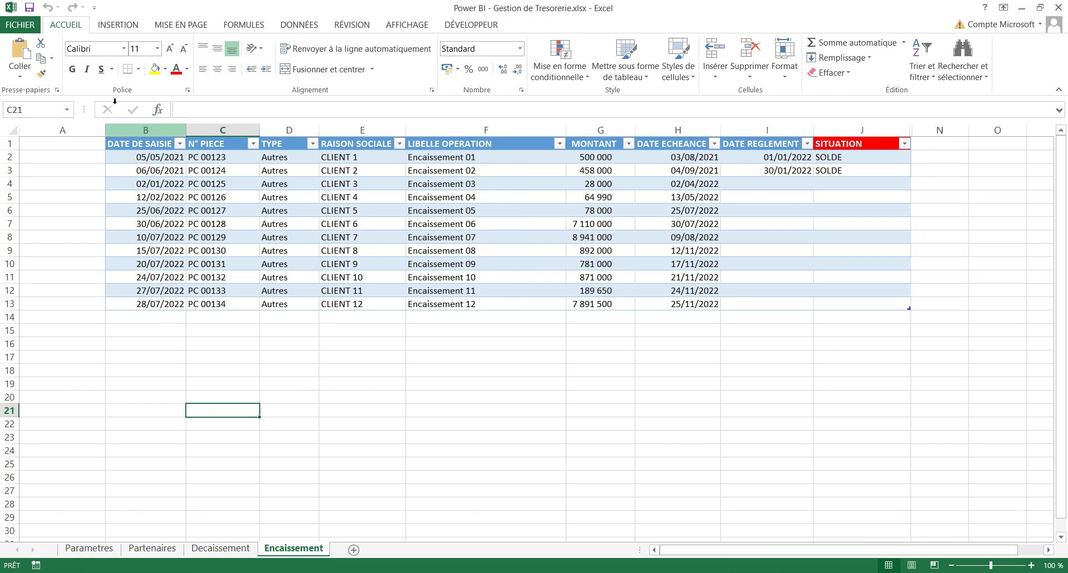
pyautogui.click(119, 130)
pyautogui.press('Down')
pyautogui.press('Right')
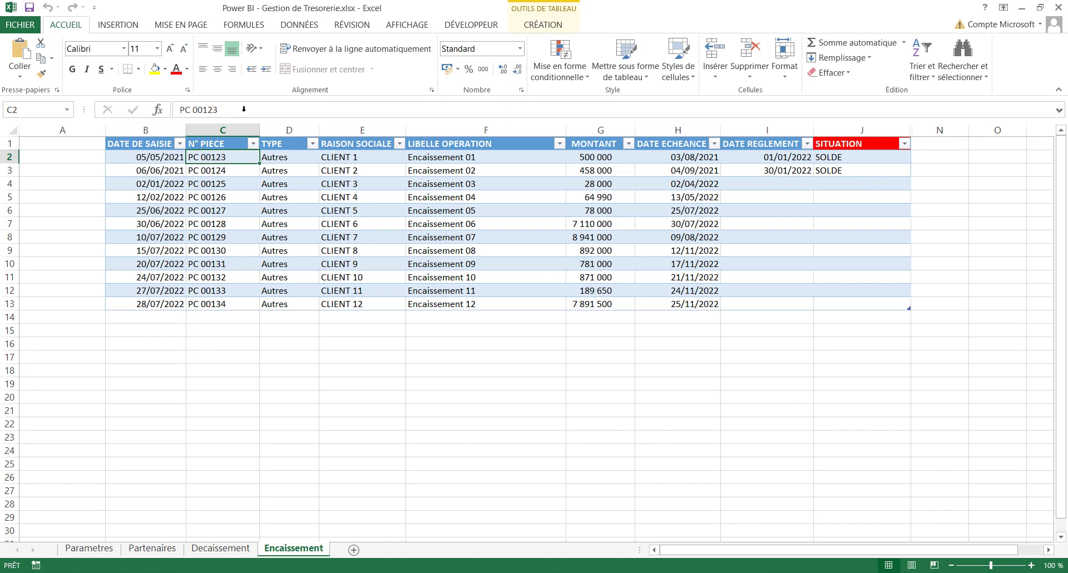
pyautogui.press('Right')
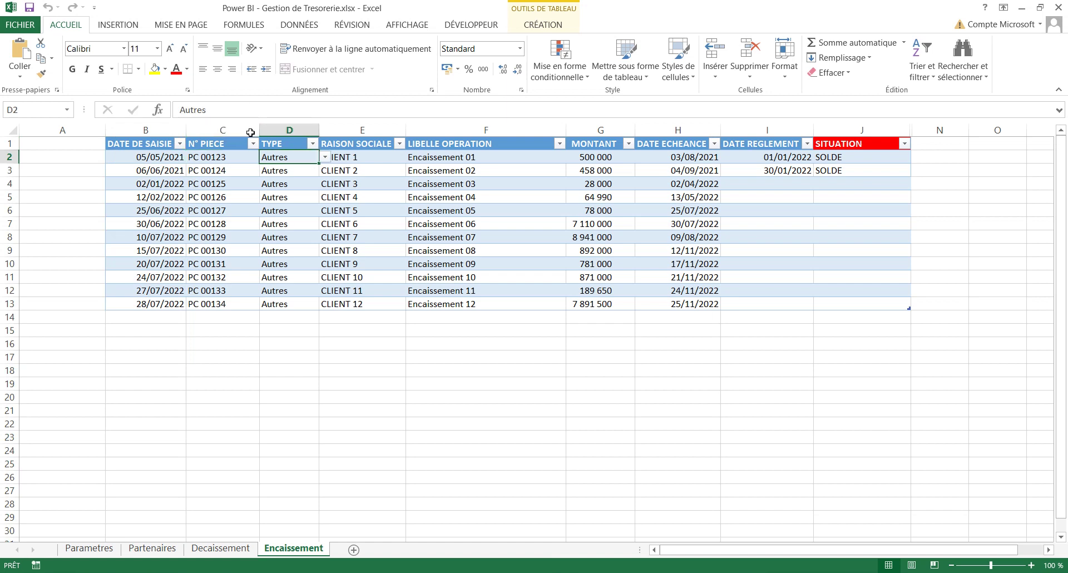
# - Check the choices available for the first collection's TYPE, leave Autres selected, and widen the TYPE column
pyautogui.hotkey('alt', 'Down')
pyautogui.press('Up')
pyautogui.press('Up')
pyautogui.press('Down')
pyautogui.press('Down')
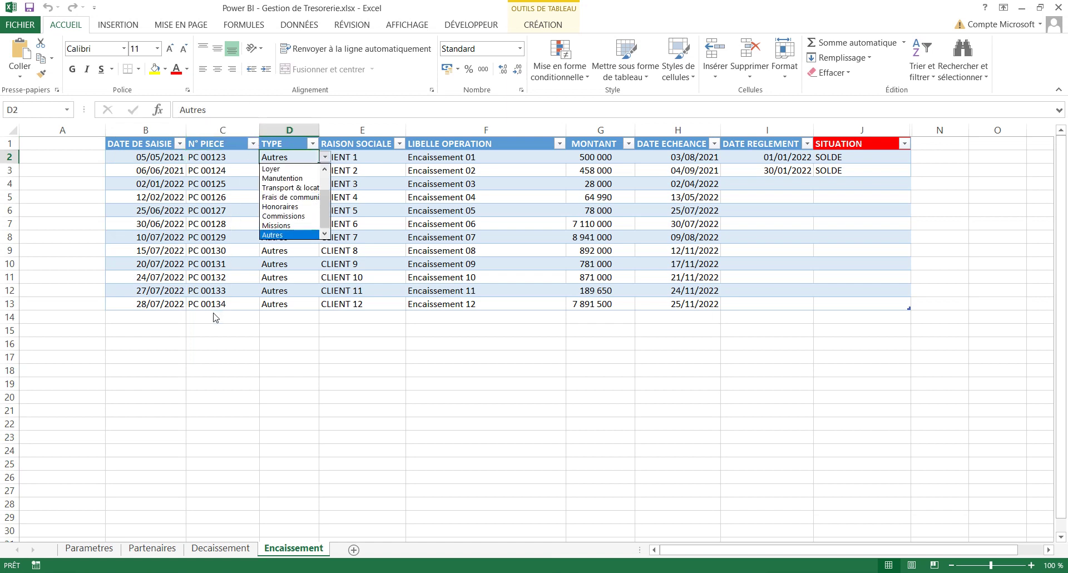
pyautogui.press('Escape')
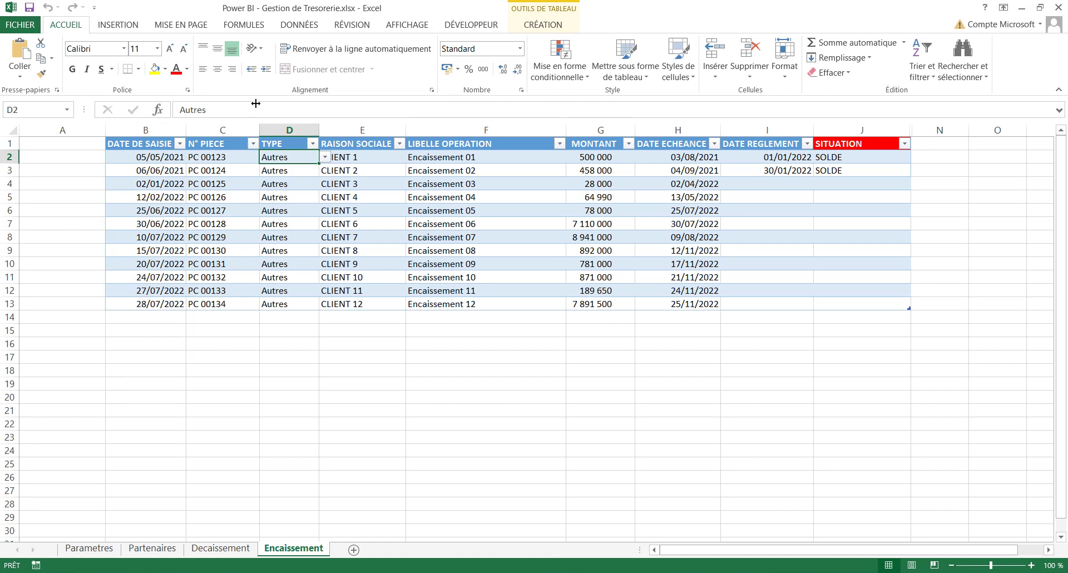
pyautogui.moveTo(320, 130); pyautogui.dragTo(319, 130)
pyautogui.moveTo(256, 103); pyautogui.dragTo(282, 108)
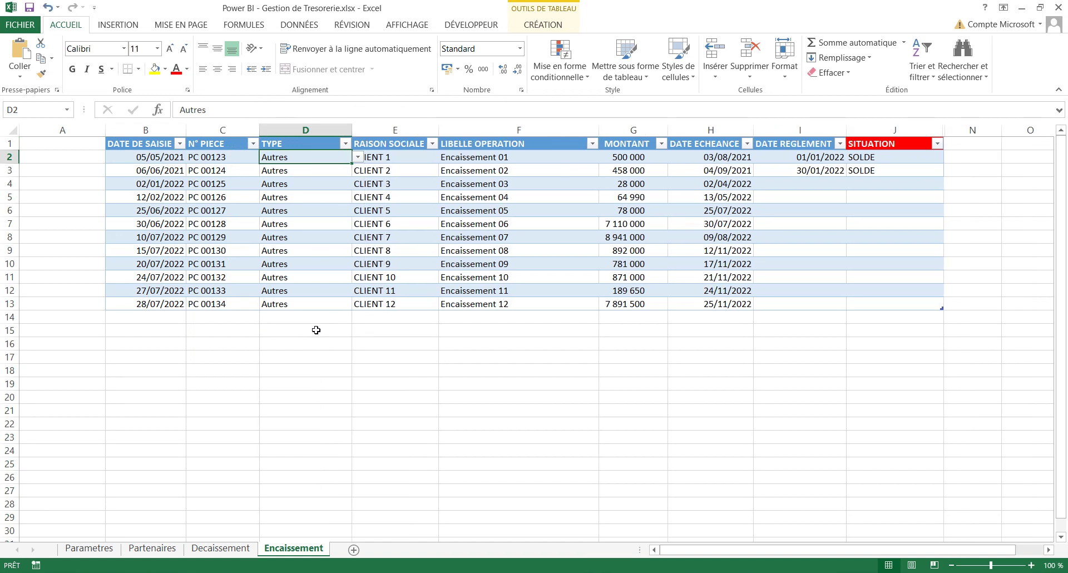
# - Examine the clients in the RAISON SOCIALE column and the first LIBELLE OPERATION entry of the Encaissement table
pyautogui.press('Right')
pyautogui.press('Down')
pyautogui.hotkey('ctrl', 'shift', 'Down')
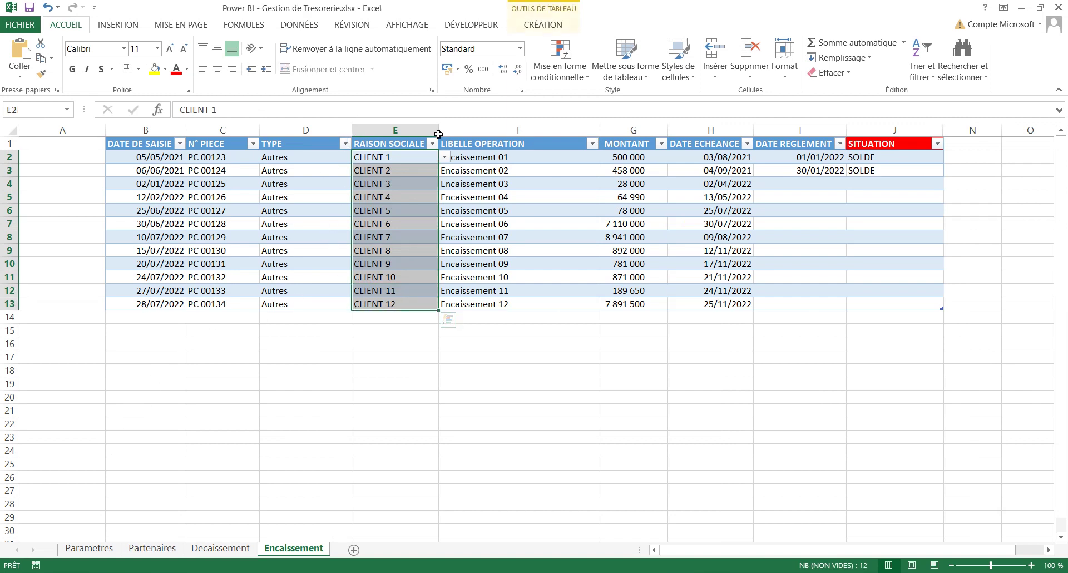
pyautogui.press('Right')
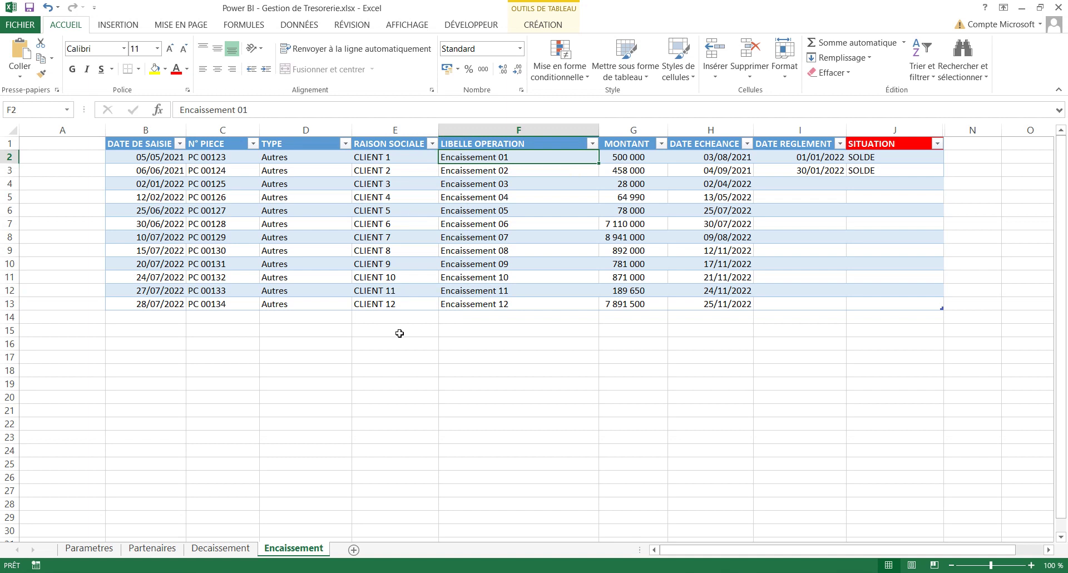
# - Examine all the collection amounts in the MONTANT column of the Encaissement table
pyautogui.press('Right')
pyautogui.hotkey('shift', 'Down')
pyautogui.hotkey('shift', 'Down')
pyautogui.hotkey('shift', 'Down')
pyautogui.hotkey('shift', 'Down')
pyautogui.hotkey('shift', 'Down')
pyautogui.hotkey('shift', 'Down')
pyautogui.hotkey('shift', 'Down')
pyautogui.hotkey('shift', 'Down')
pyautogui.hotkey('shift', 'Down')
pyautogui.hotkey('shift', 'Down')
pyautogui.hotkey('shift', 'Down')
pyautogui.hotkey('shift', 'Down')
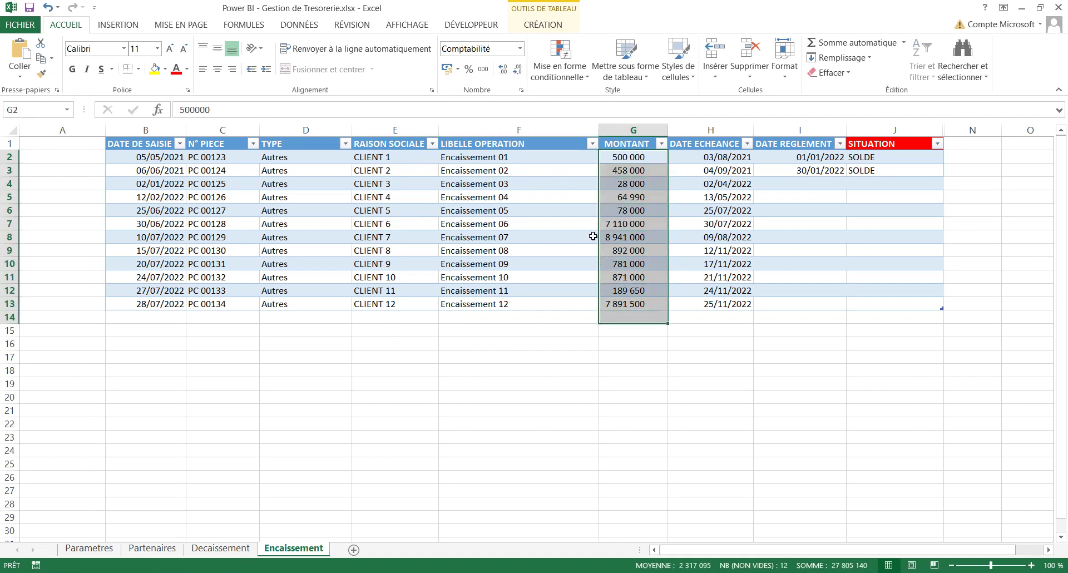
# - Examine the due dates of all collections in the DATE ECHEANCE column of the Encaissement table
pyautogui.press('Right')
pyautogui.hotkey('shift', 'Down')
pyautogui.hotkey('shift', 'Down')
pyautogui.hotkey('shift', 'Down')
pyautogui.hotkey('shift', 'Down')
pyautogui.hotkey('shift', 'Down')
pyautogui.hotkey('shift', 'Down')
pyautogui.hotkey('shift', 'Down')
pyautogui.hotkey('shift', 'Down')
pyautogui.hotkey('shift', 'Down')
pyautogui.hotkey('shift', 'Down')
pyautogui.hotkey('shift', 'Down')
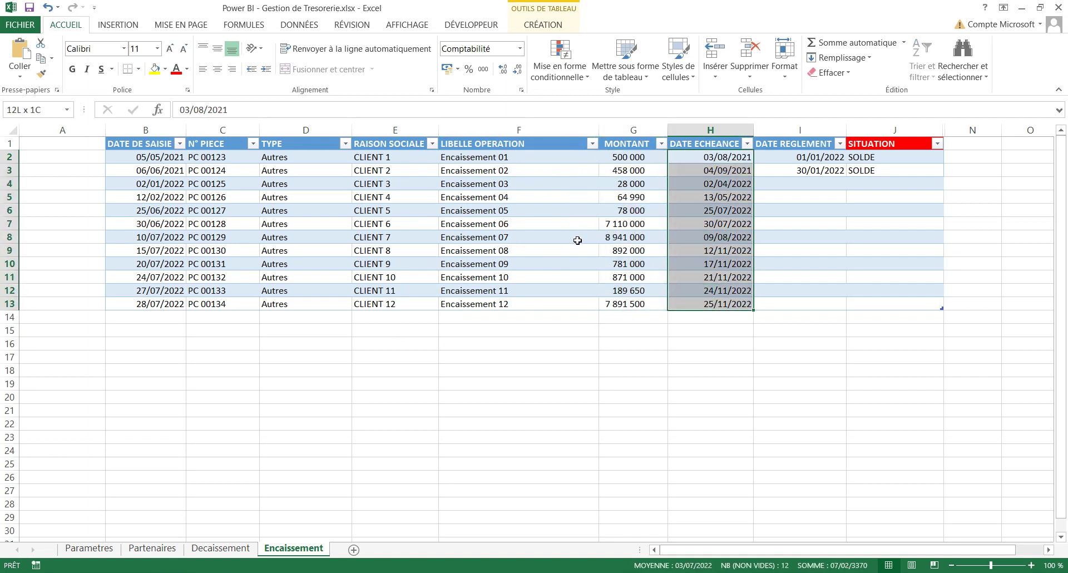
# - Examine the two filled DATE REGLEMENT entries of the Encaissement table and the empty cells beneath them
pyautogui.press('Right')
pyautogui.hotkey('shift', 'Down')
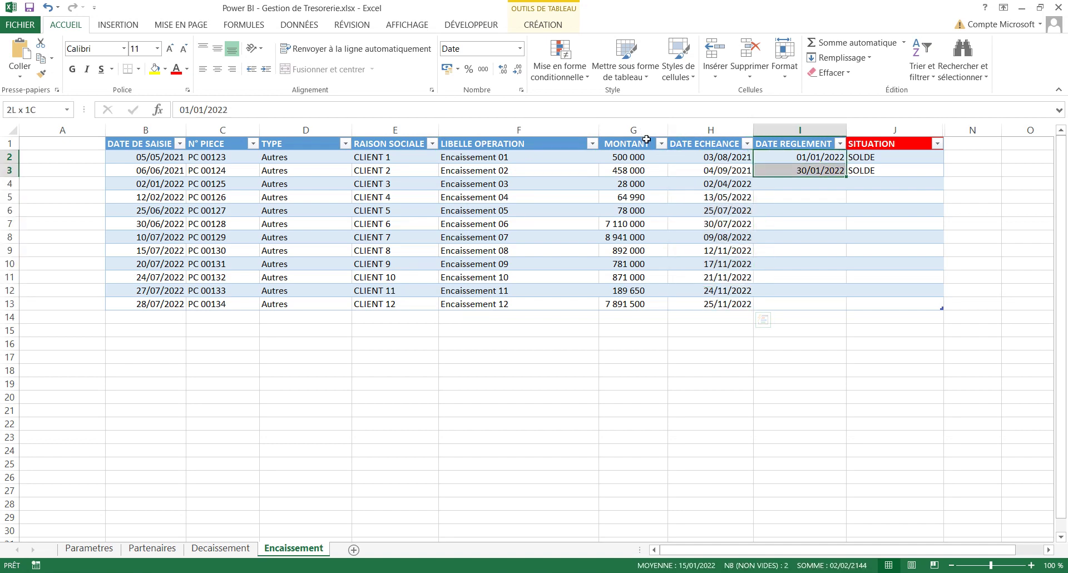
pyautogui.press('Down')
pyautogui.press('Down')
pyautogui.press('Down')
pyautogui.press('Down')
pyautogui.press('Down')
pyautogui.press('Down')
pyautogui.press('Down')
pyautogui.press('Down')
pyautogui.press('Down')
pyautogui.press('Down')
pyautogui.press('Down')
pyautogui.press('Down')
pyautogui.press('Down')
pyautogui.press('Down')
pyautogui.press('Down')
pyautogui.press('Down')
pyautogui.press('Down')
pyautogui.press('Down')
pyautogui.press('Down')
pyautogui.press('Down')
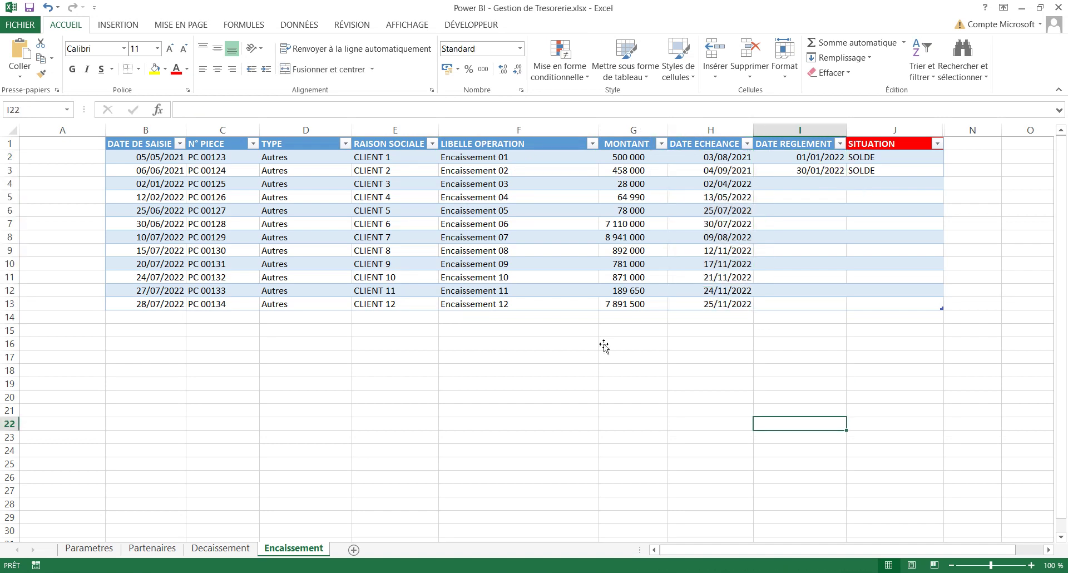
# - Recheck the DATE ECHEANCE column and examine how the SITUATION formula depends on DATE REGLEMENT in the Encaissement table
pyautogui.click(710, 130)
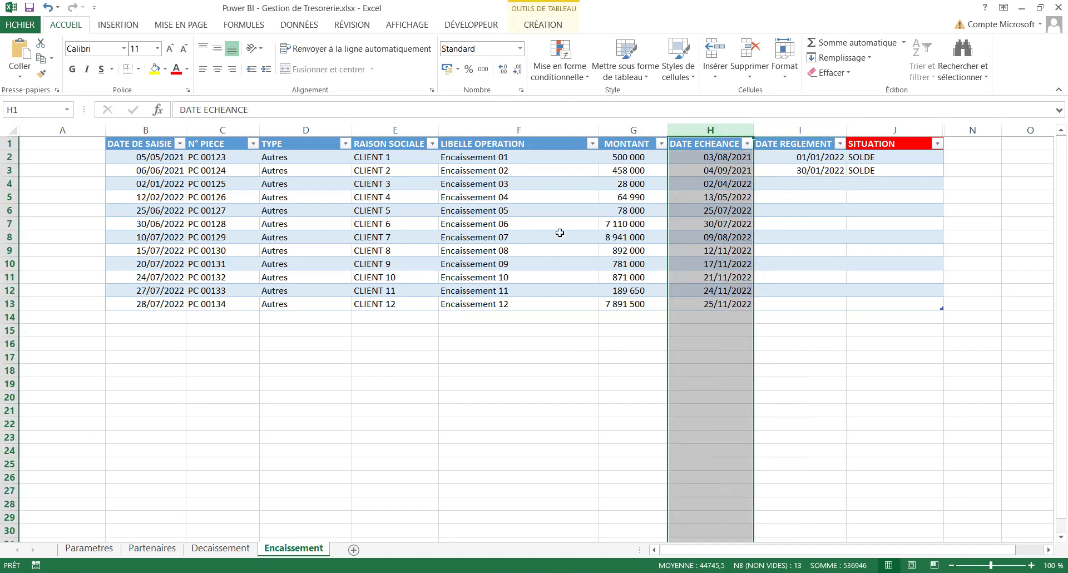
pyautogui.click(479, 397)
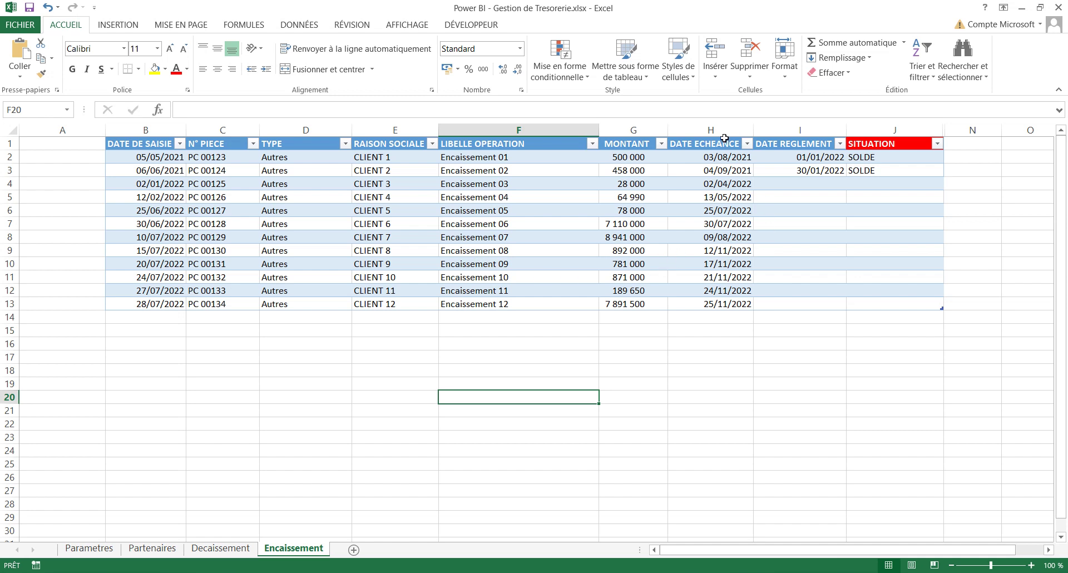
pyautogui.click(904, 157)
pyautogui.click(881, 210)
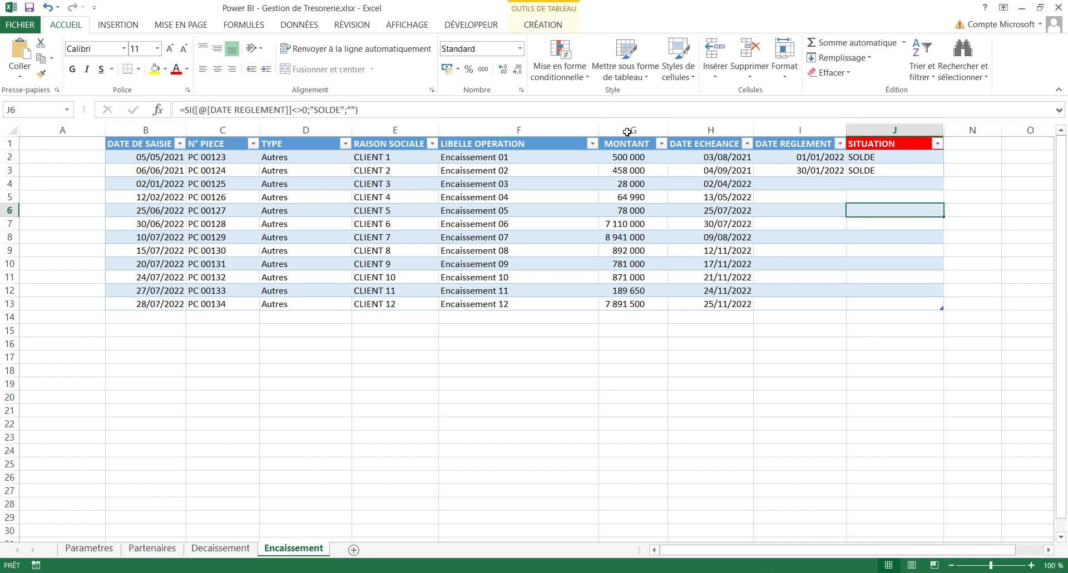
pyautogui.click(799, 158)
pyautogui.click(710, 397)
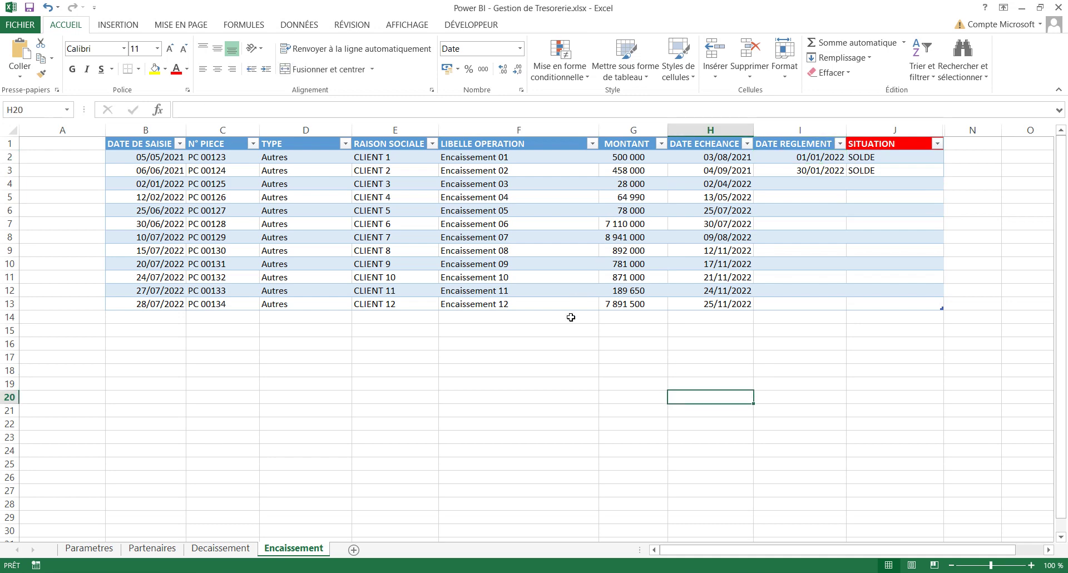
pyautogui.click(395, 410)
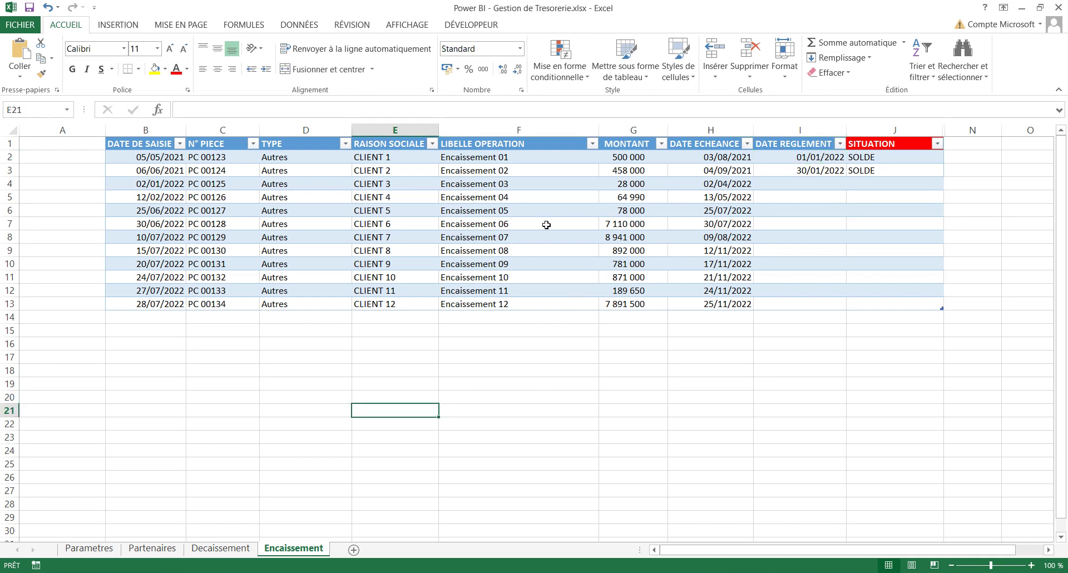
# - Compare the Decaissement and Encaissement sheets by viewing their tables alternately
pyautogui.click(220, 547)
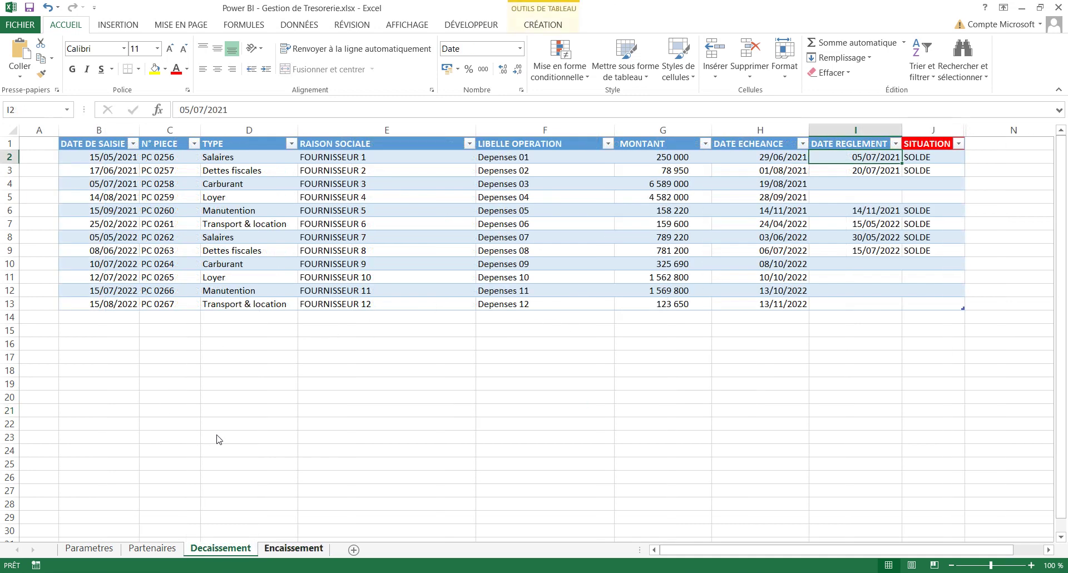
pyautogui.click(284, 548)
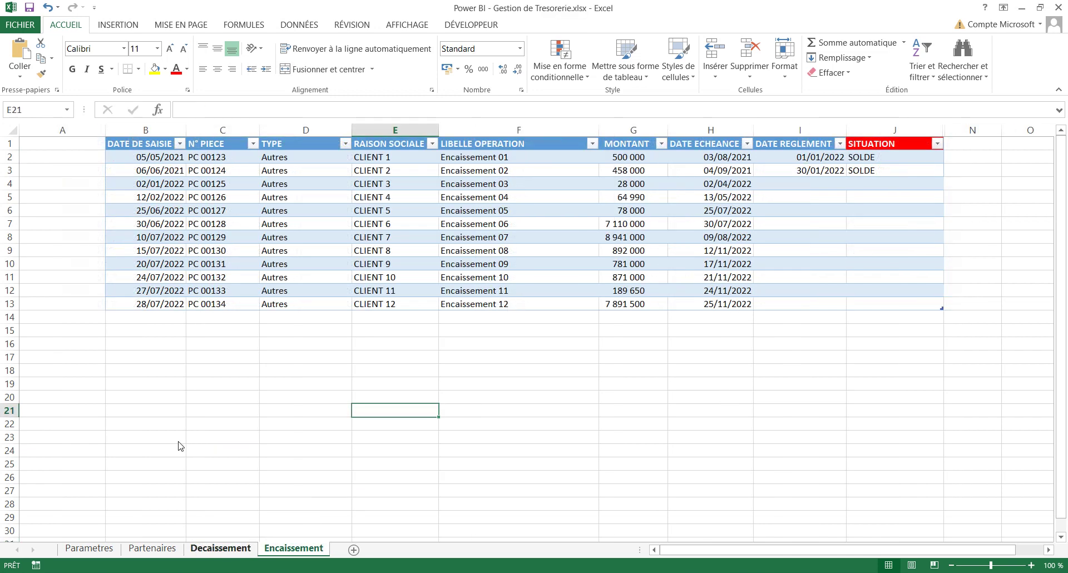
pyautogui.click(220, 549)
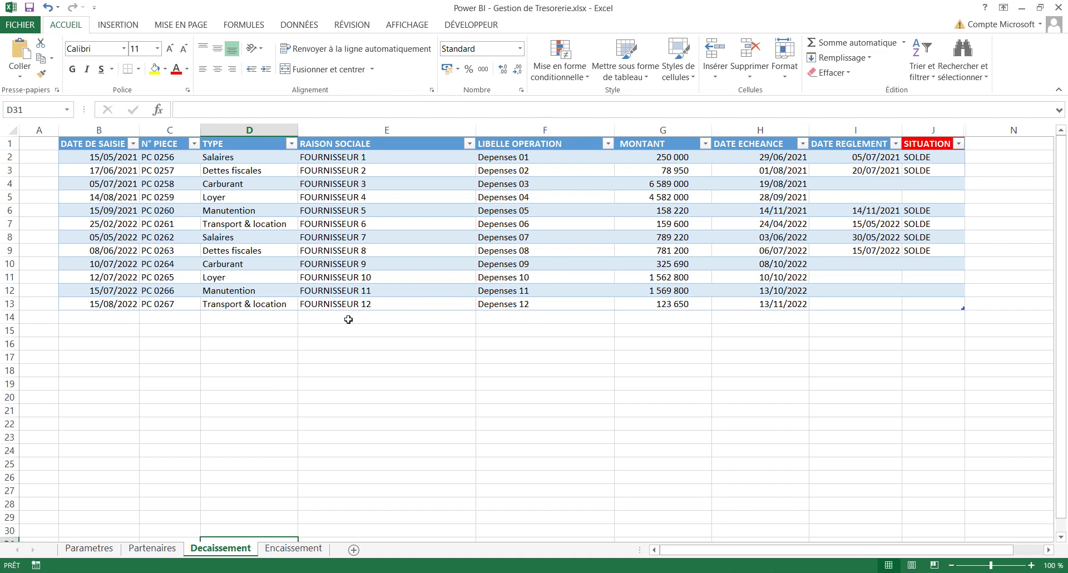
pyautogui.click(334, 383)
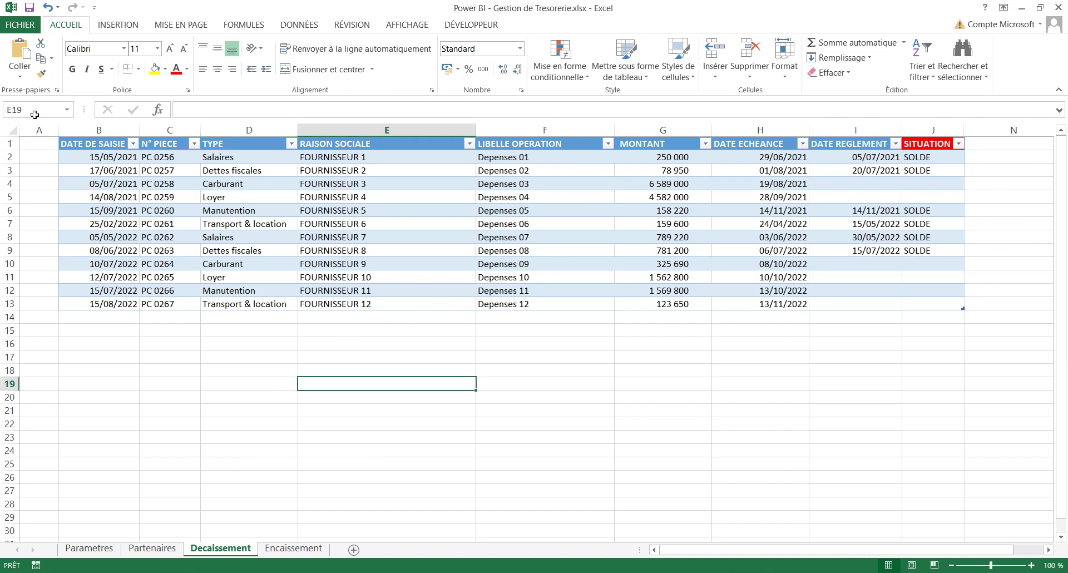
pyautogui.hotkey('ctrl', 'Home')
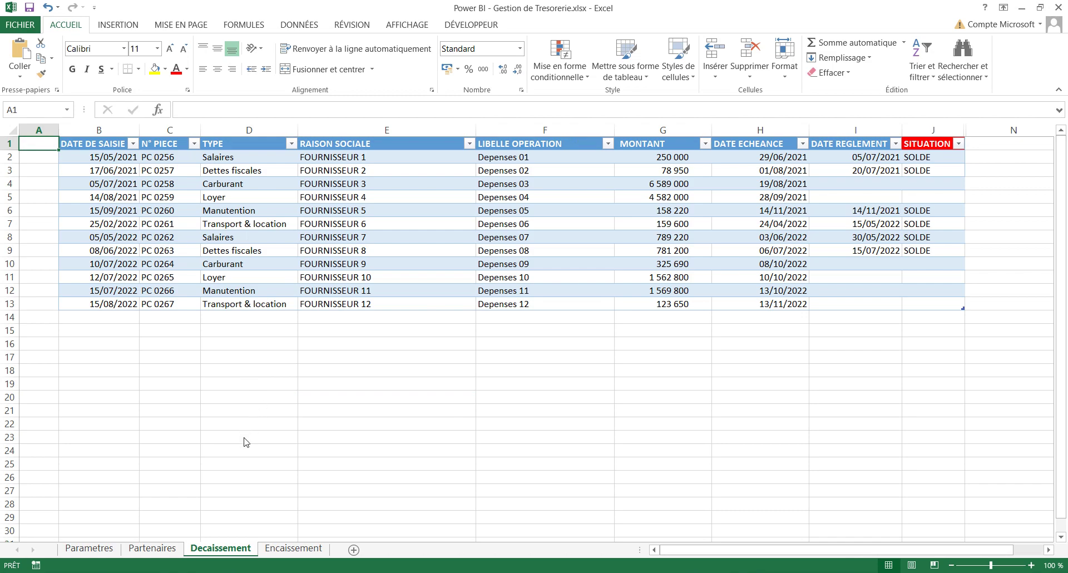
pyautogui.hotkey('ctrl', 'pagedown')
# - Switch to Power BI Desktop and filter Poste Tresorerie on the Vue d'Ensemble page by Banque 1, followed by Banque 2
pyautogui.hotkey('alt', 'Tab')
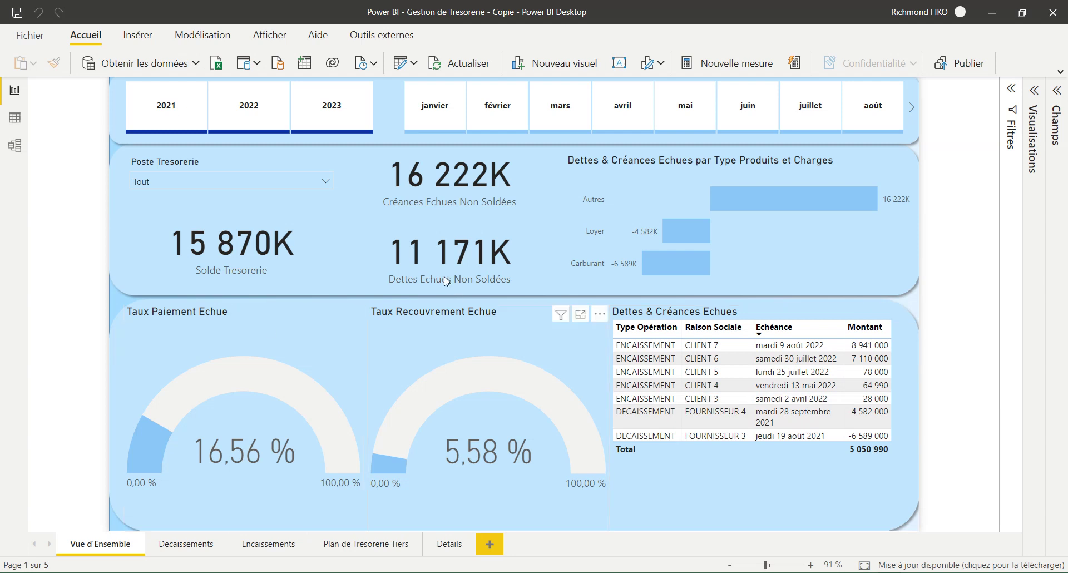
pyautogui.click(325, 181)
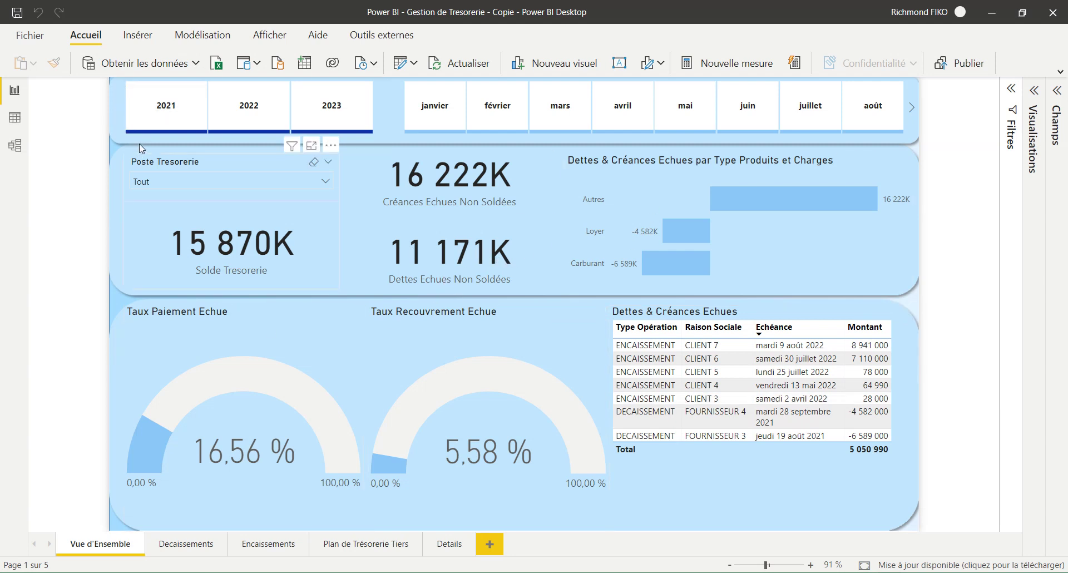
pyautogui.click(140, 199)
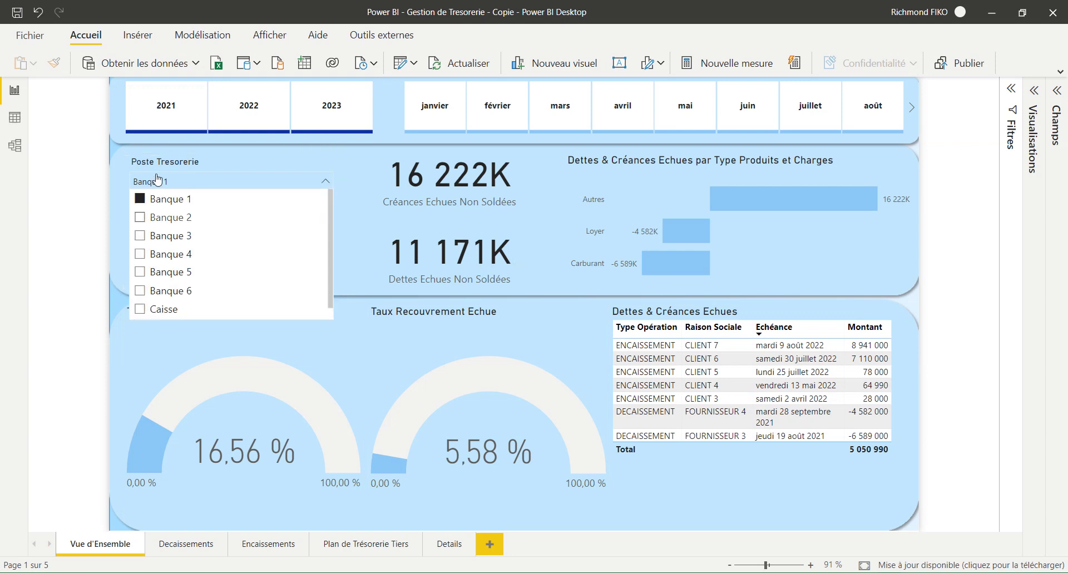
pyautogui.click(150, 217)
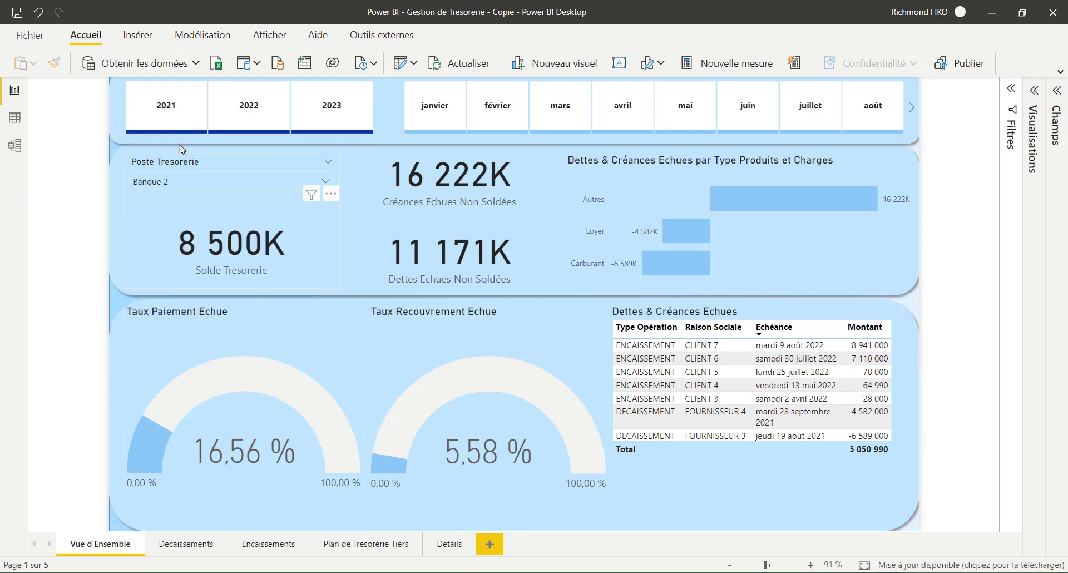
# - Filter Poste Tresorerie by Banque 1 and examine the overdue receivables, overdue debts and payment and recovery rate indicators
pyautogui.click(155, 166)
pyautogui.click(150, 198)
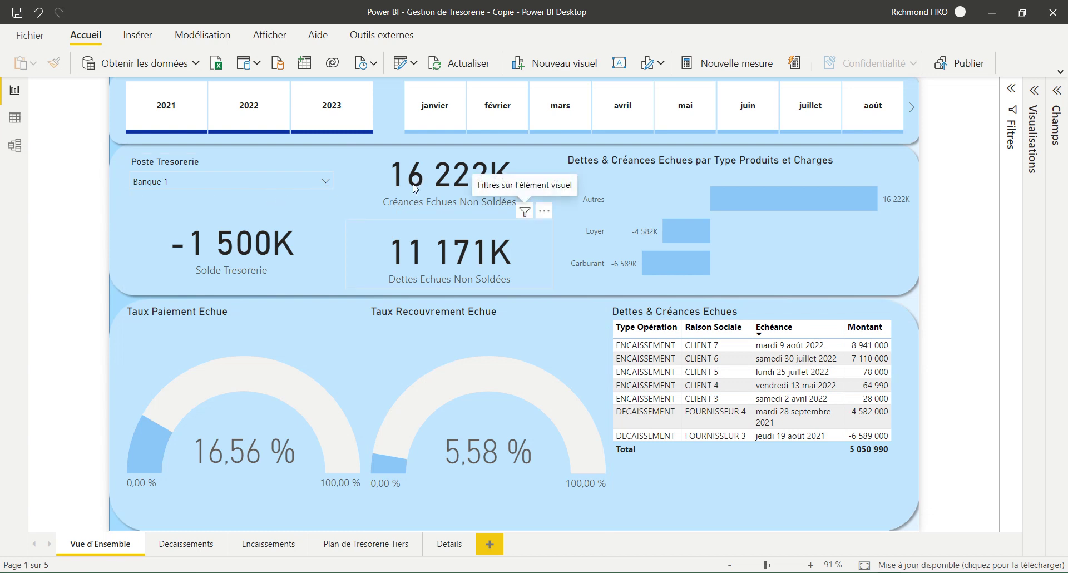
pyautogui.moveTo(413, 186)
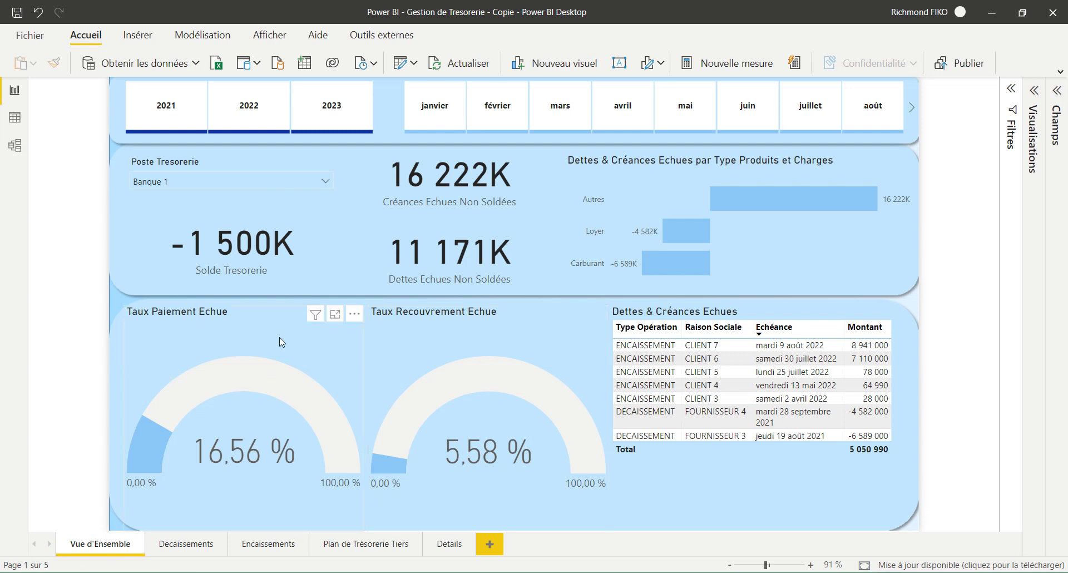
pyautogui.moveTo(393, 364)
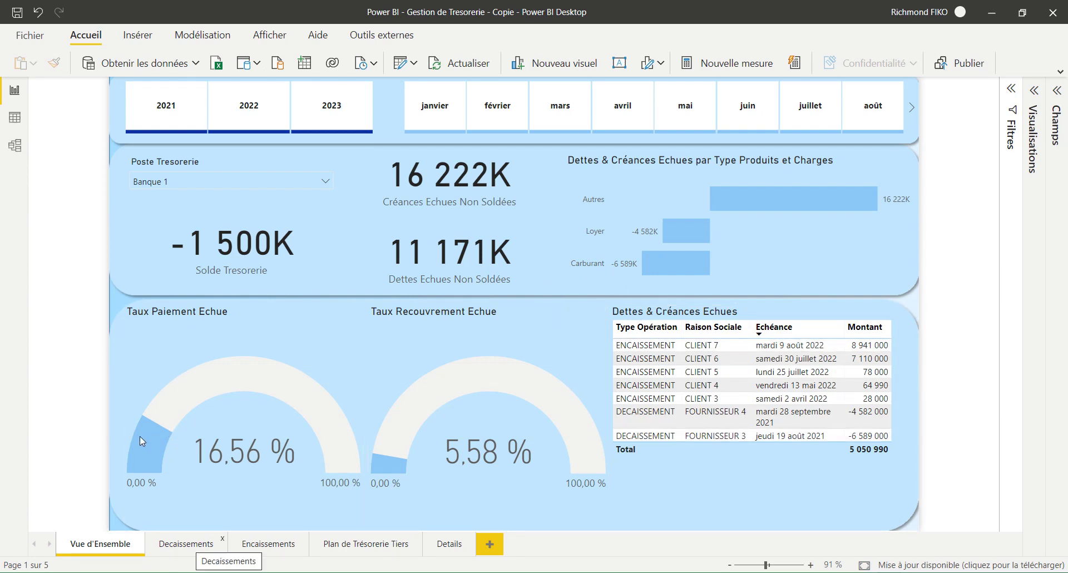
# - Open the Decaissements page, compare its figures under different year and month filters including 2021, and clear the filters
pyautogui.press('Return')
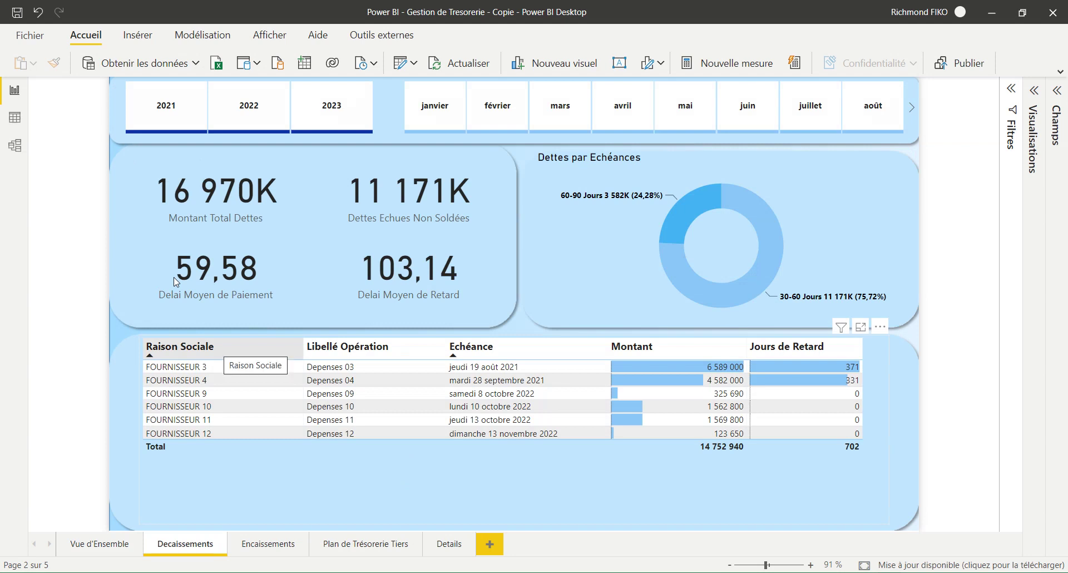
pyautogui.click(334, 107)
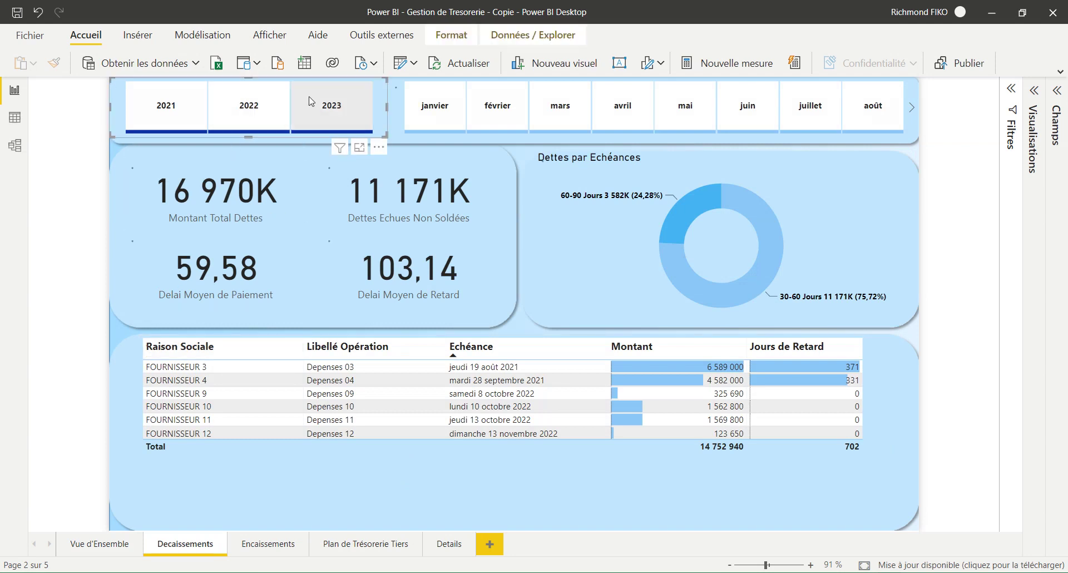
pyautogui.click(501, 112)
pyautogui.click(560, 112)
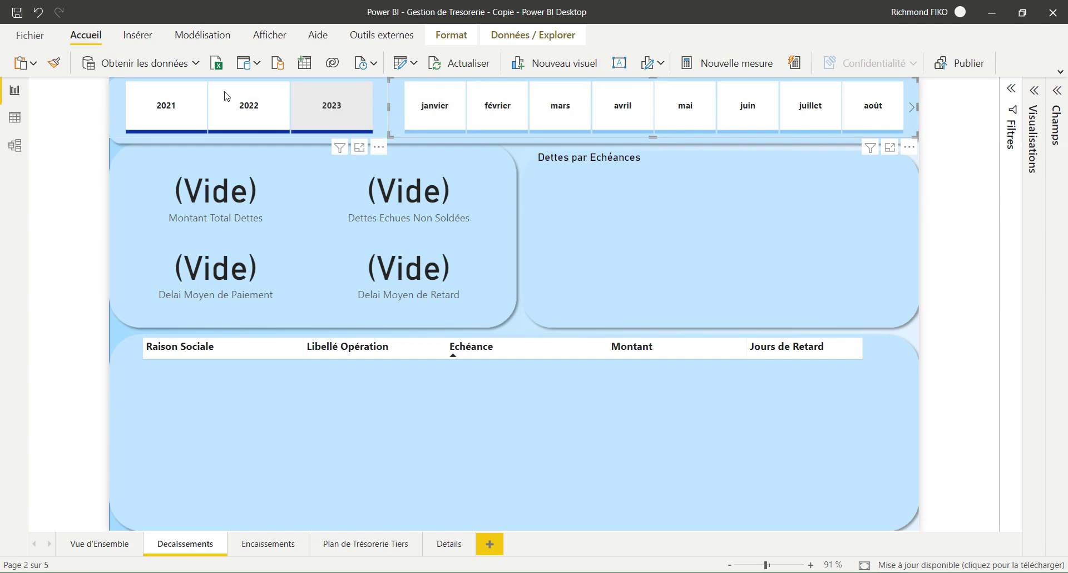
pyautogui.click(249, 106)
pyautogui.click(142, 97)
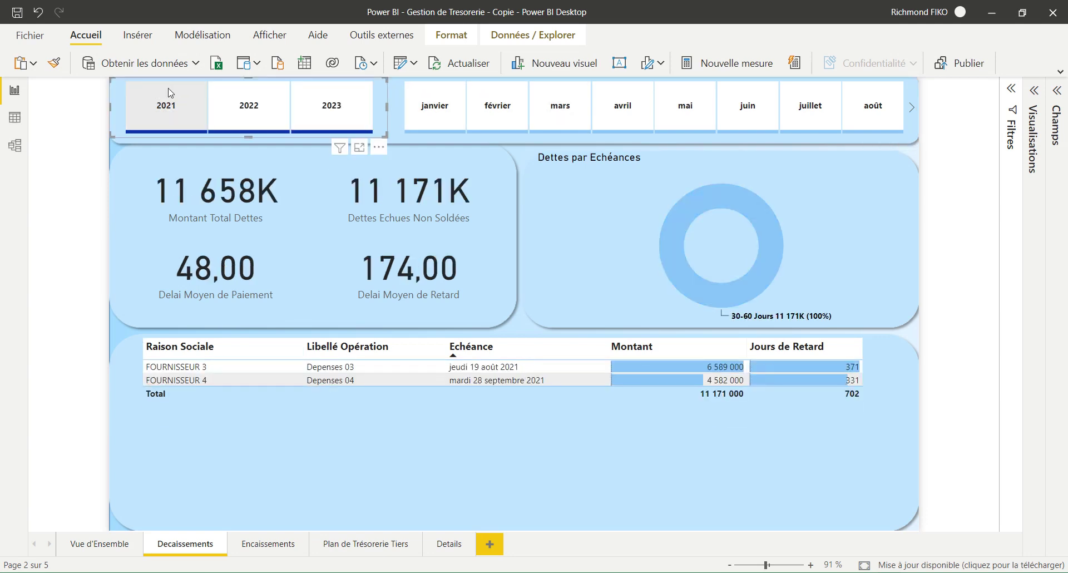
pyautogui.click(146, 94)
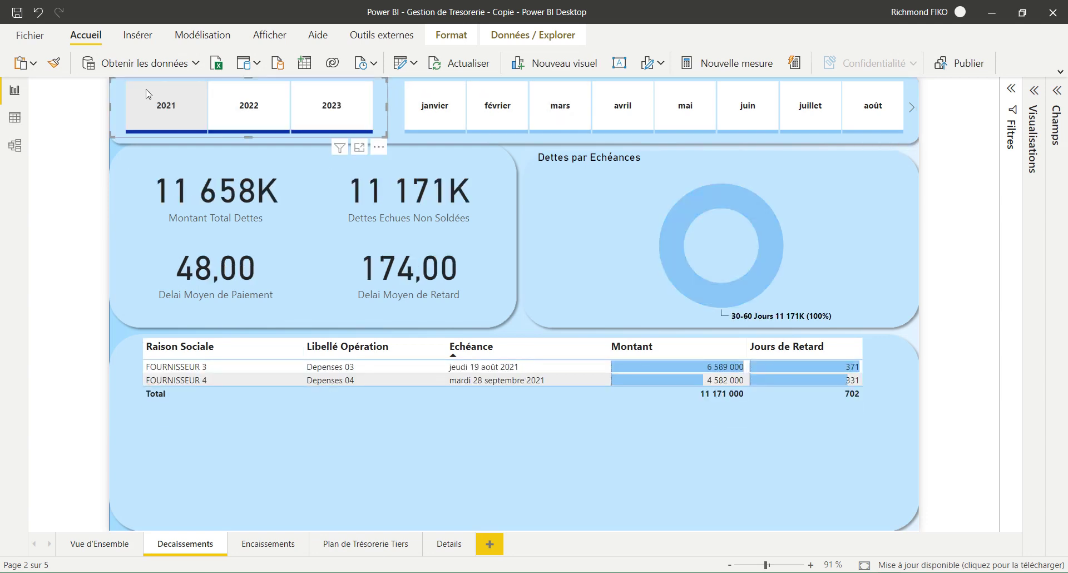
pyautogui.click(70, 178)
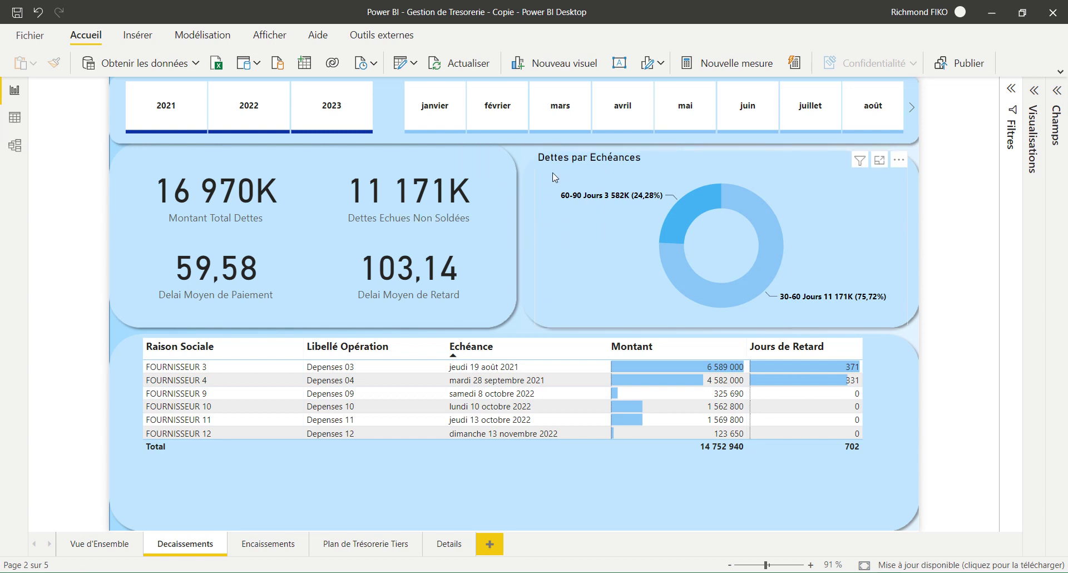
# - Cross-filter the Decaissements page by the 30-60 Jours and 60-90 Jours segments of Dettes par Echéances, and clear the selection
pyautogui.click(542, 209)
pyautogui.click(566, 229)
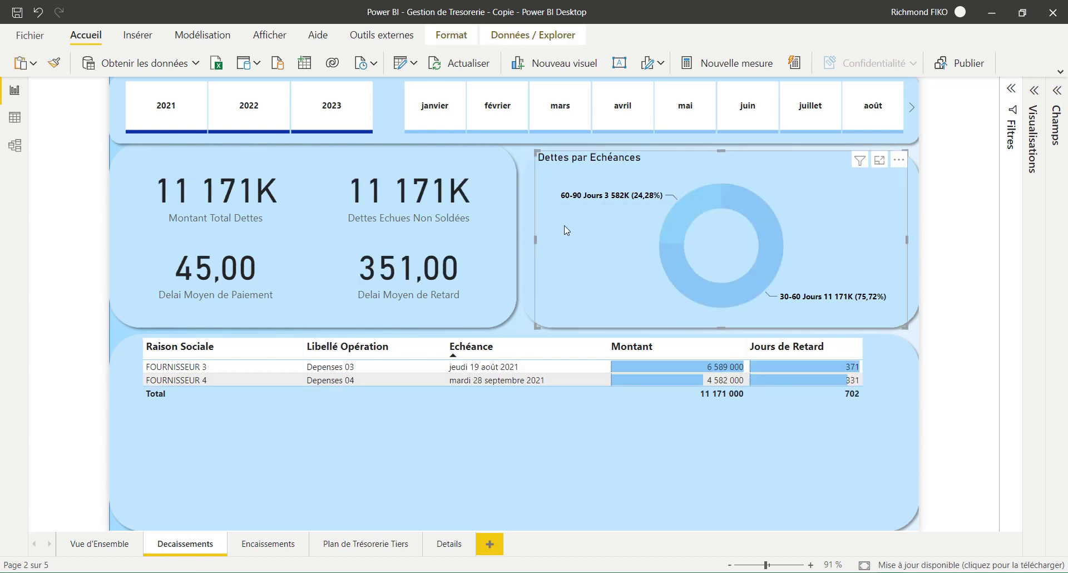
pyautogui.click(675, 208)
pyautogui.click(676, 209)
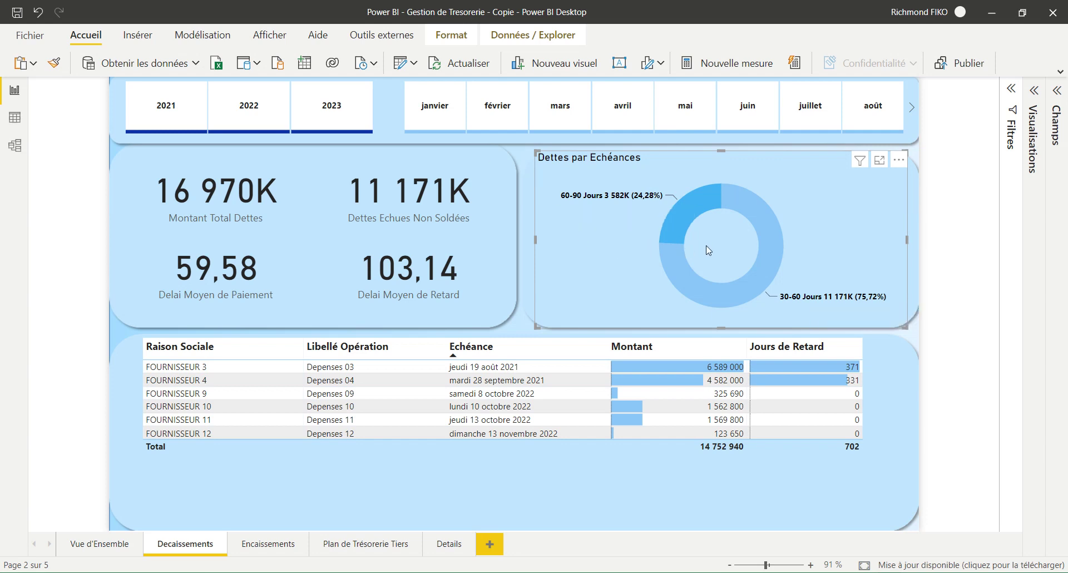
pyautogui.click(767, 256)
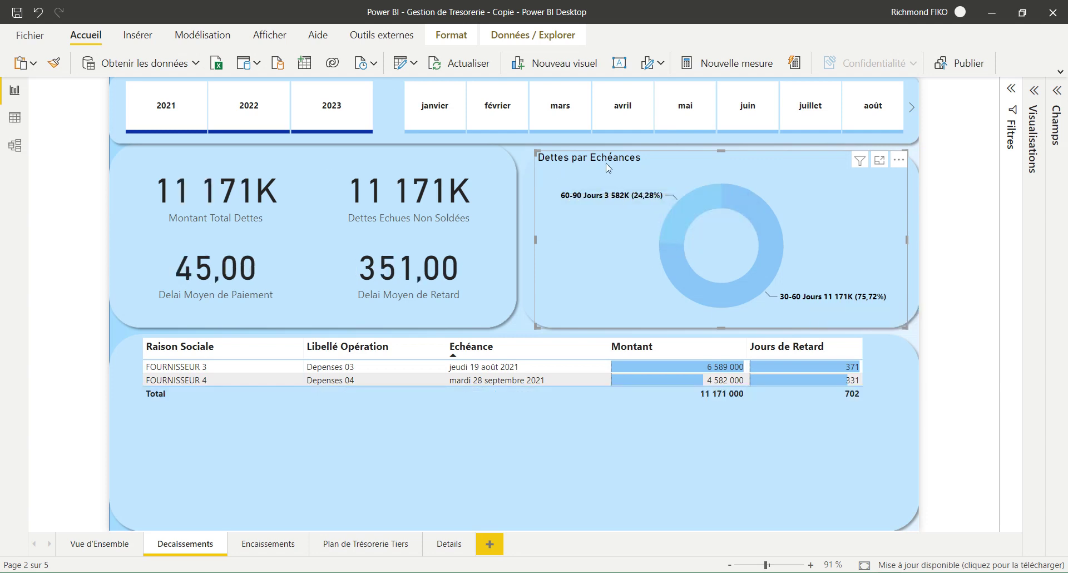
pyautogui.click(608, 168)
pyautogui.click(583, 196)
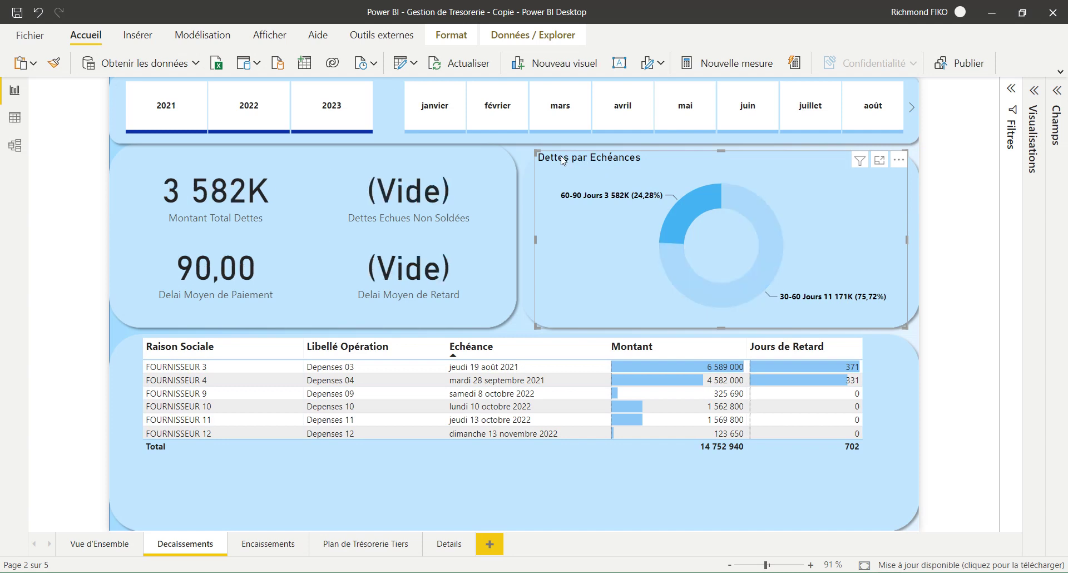
pyautogui.click(549, 187)
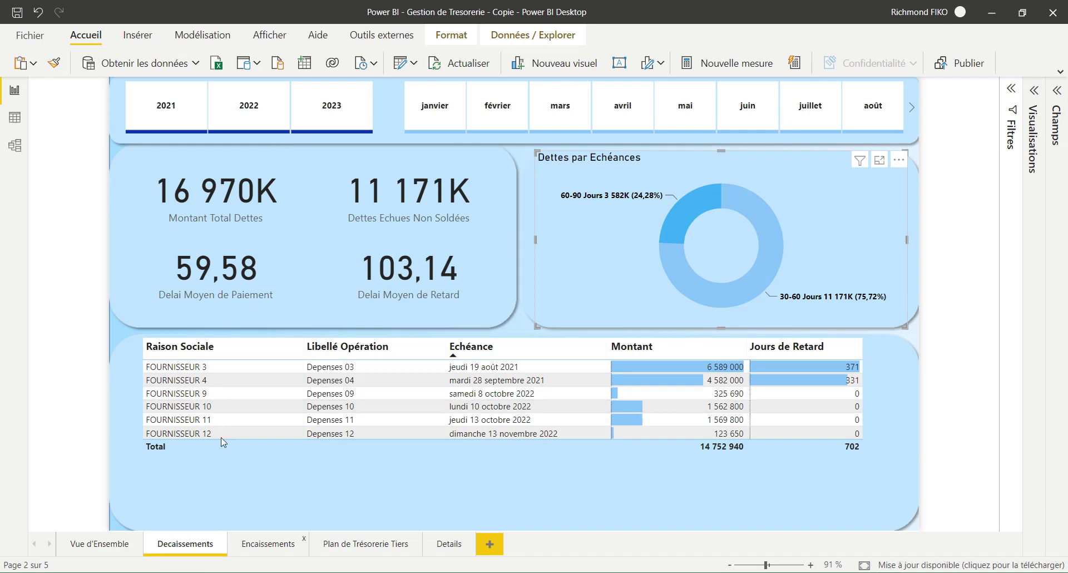
# - Open the Encaissements page and examine its figures cross-filtered by the 30 Jours segment of Créances par Echéances
pyautogui.hotkey('ctrl', 'pagedown')
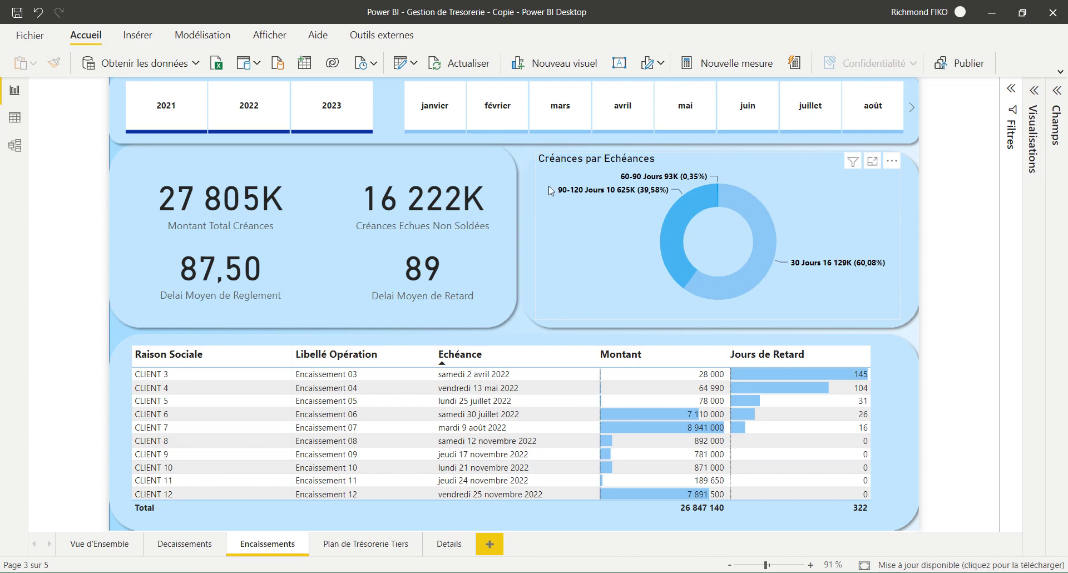
pyautogui.click(586, 191)
pyautogui.click(575, 231)
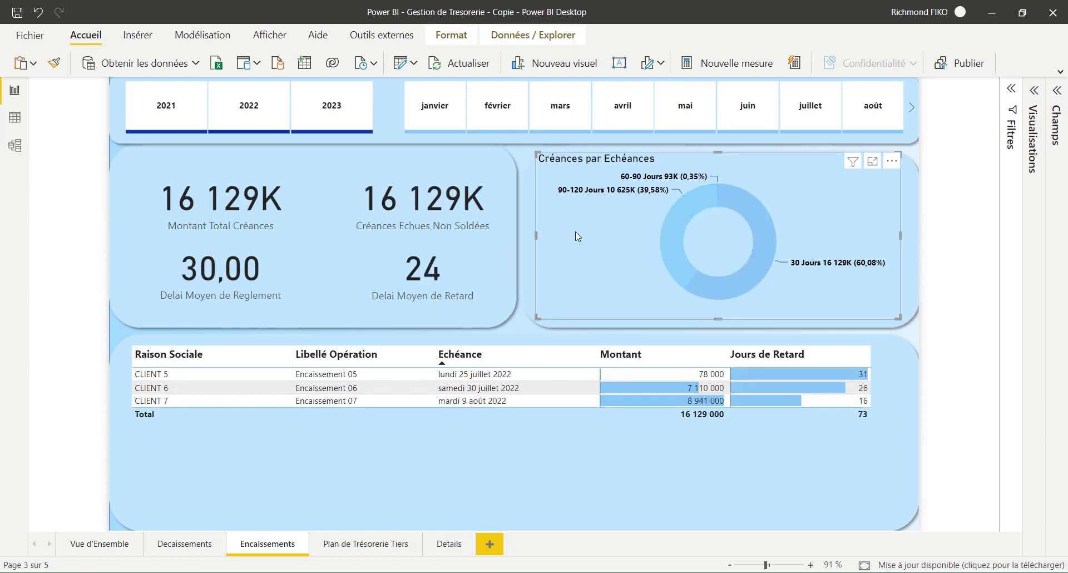
pyautogui.click(615, 183)
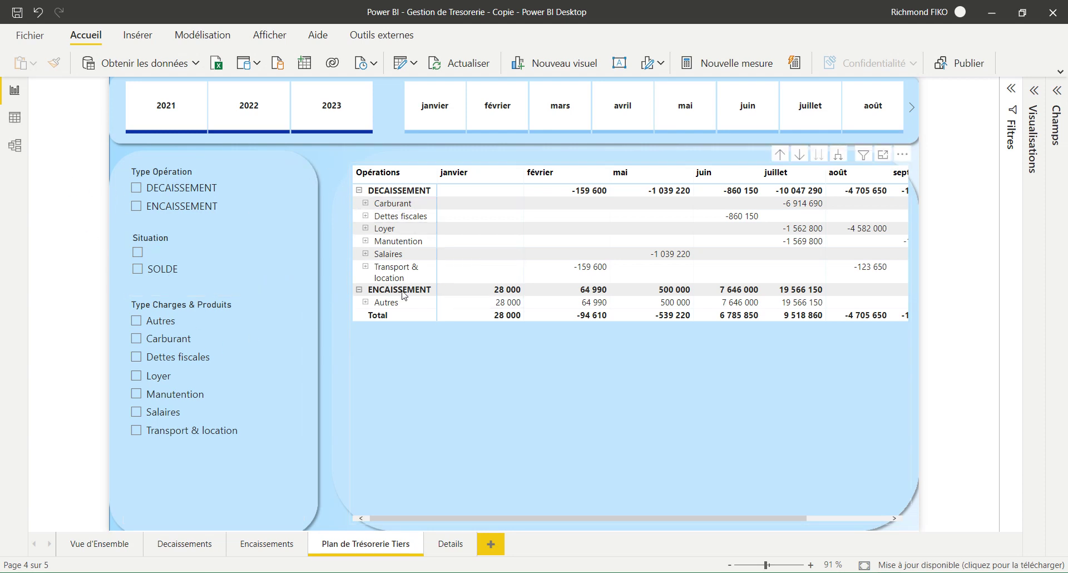
# - On the Plan de Trésorerie Tiers page, expand Carburant to its suppliers and widen the Opérations column to review the monthly amounts
pyautogui.hscroll(5, 430, 417)
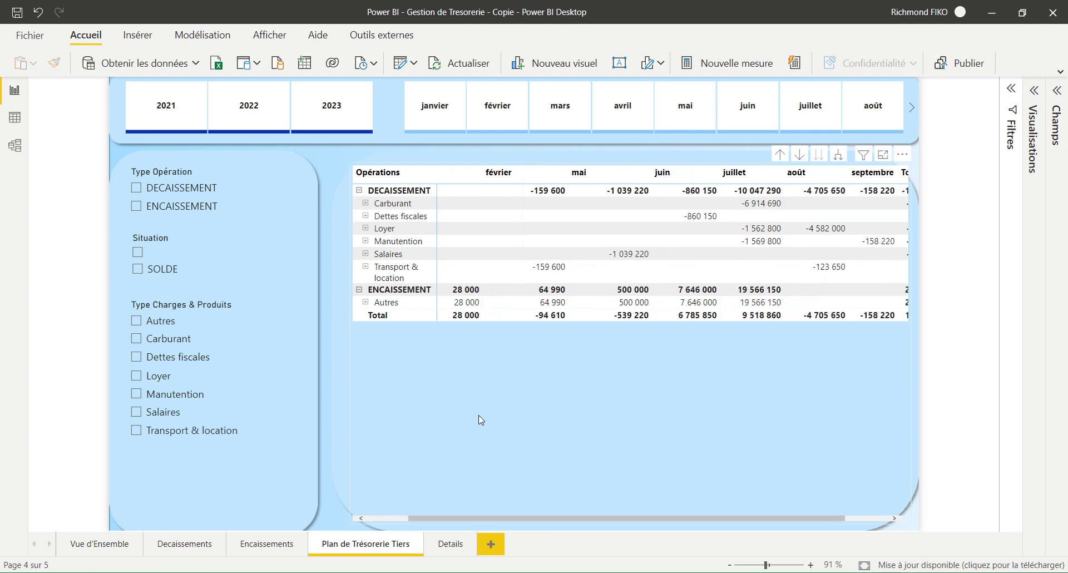
pyautogui.hscroll(-5, 411, 428)
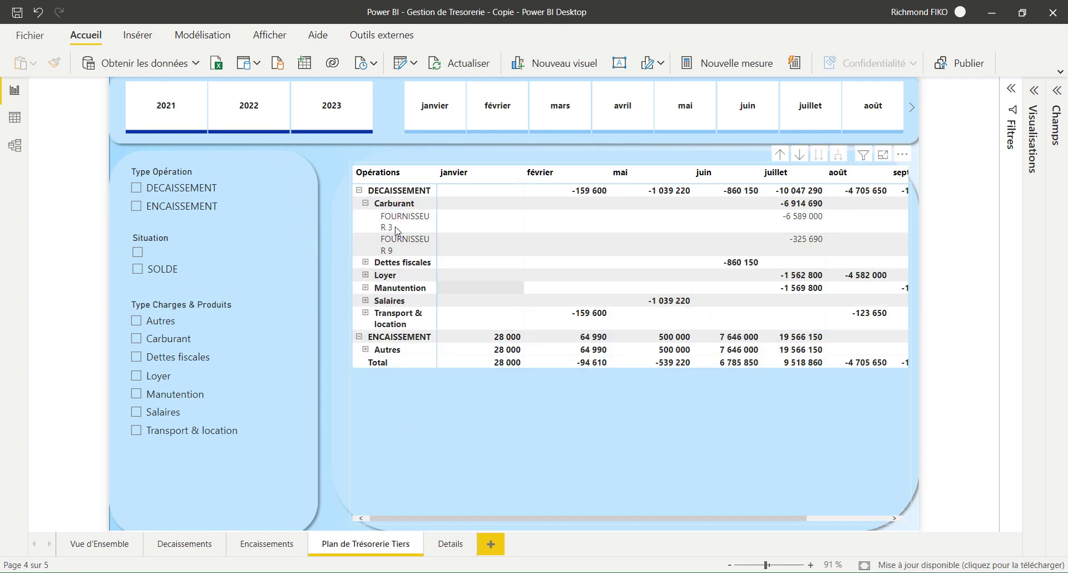
pyautogui.click(374, 181)
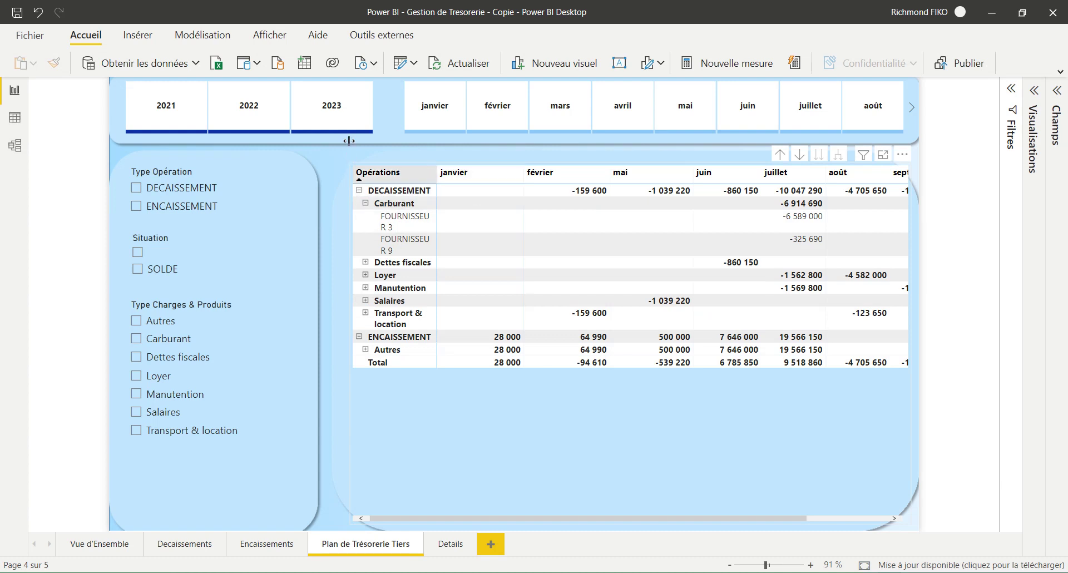
pyautogui.moveTo(349, 140); pyautogui.dragTo(366, 141)
pyautogui.click(409, 166)
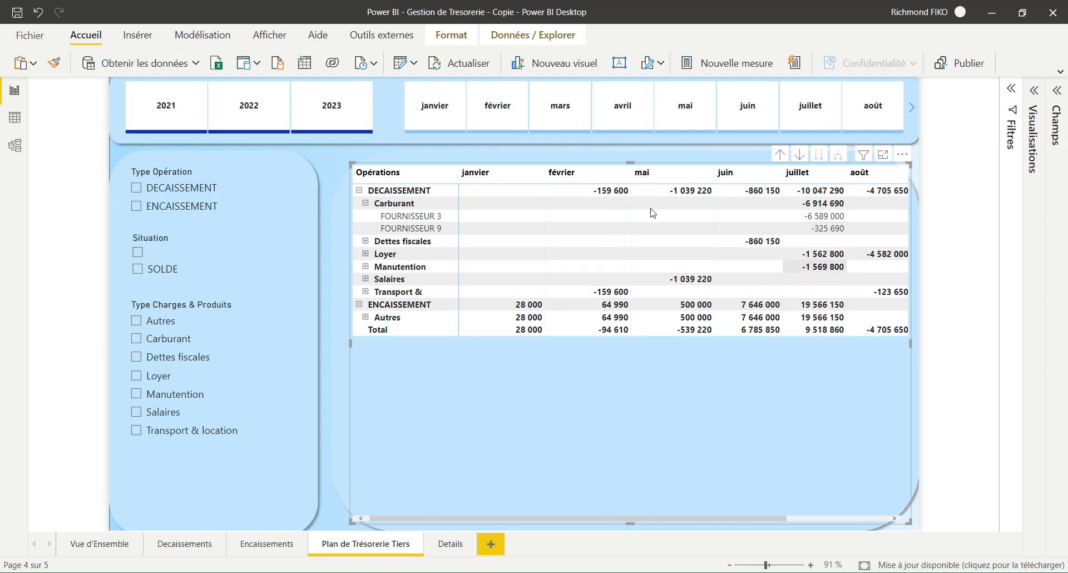
pyautogui.hscroll(5, 552, 420)
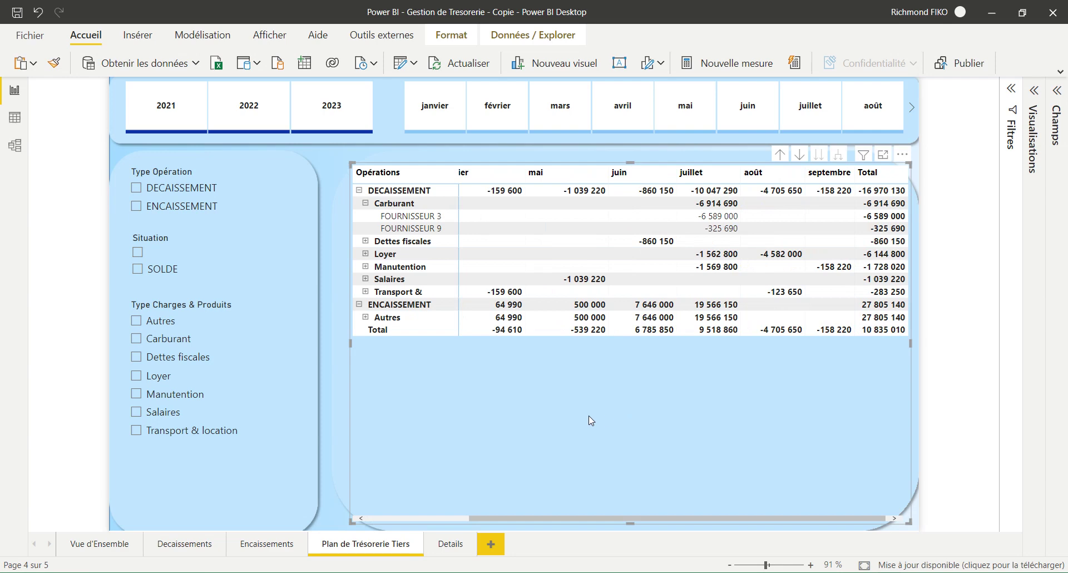
pyautogui.hscroll(-5, 590, 421)
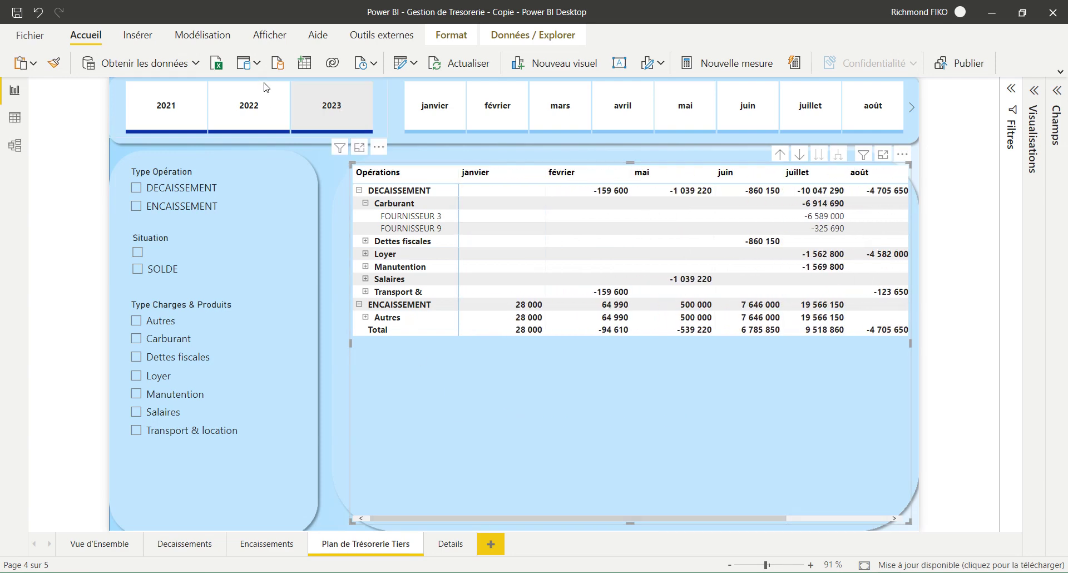
# - Try the 2021, janvier and mars filters on the treasury plan, leaving only the year 2022 selected
pyautogui.click(188, 90)
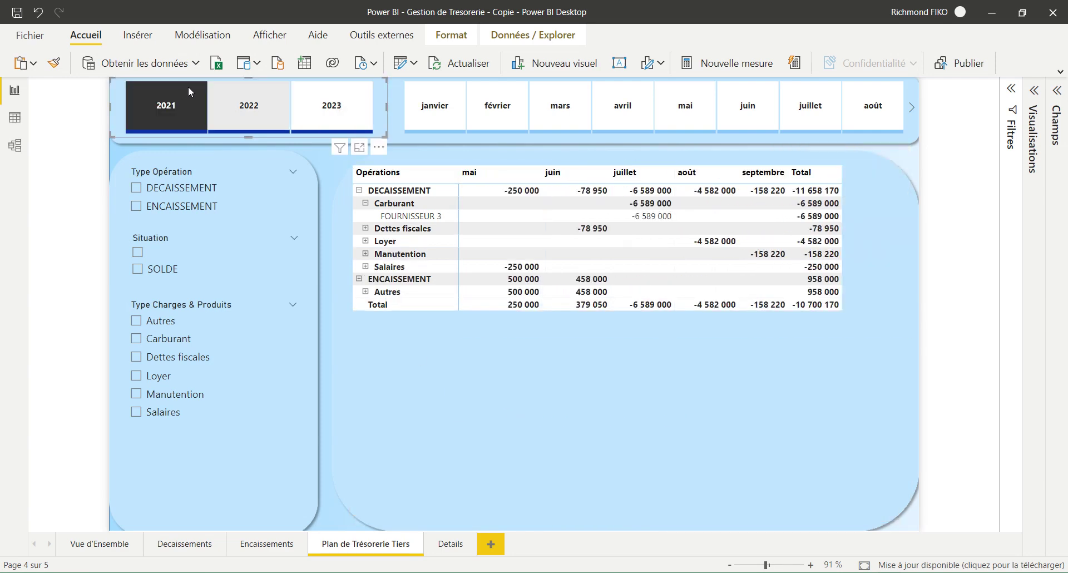
pyautogui.click(249, 106)
pyautogui.click(434, 106)
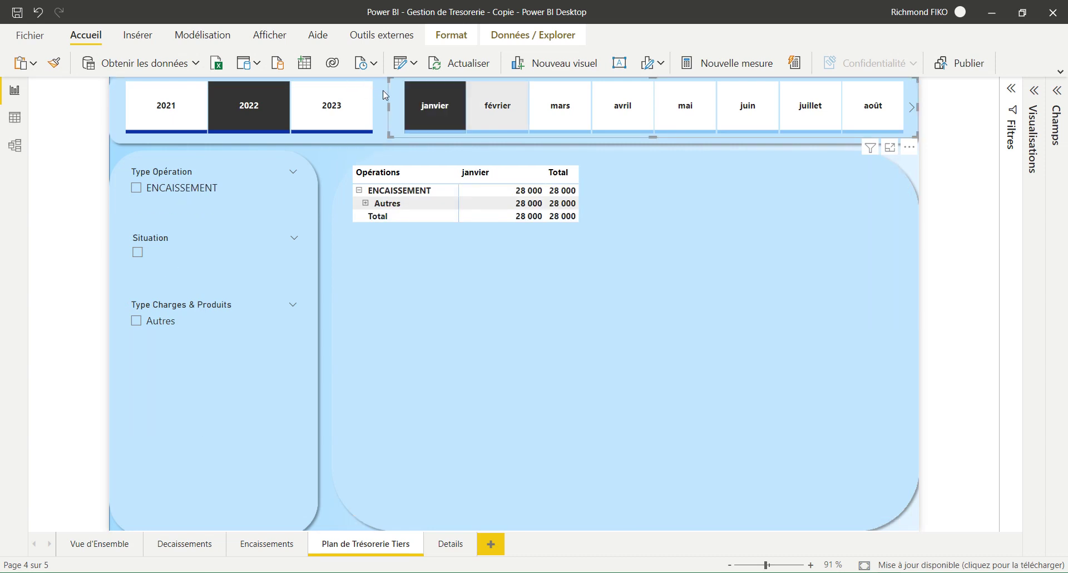
pyautogui.click(479, 113)
pyautogui.click(561, 114)
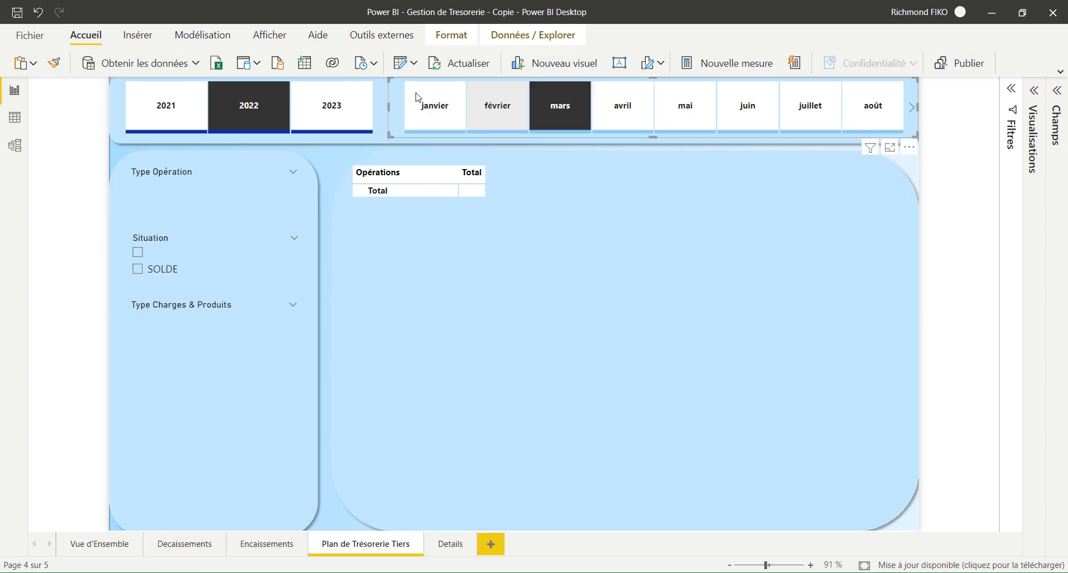
pyautogui.click(560, 106)
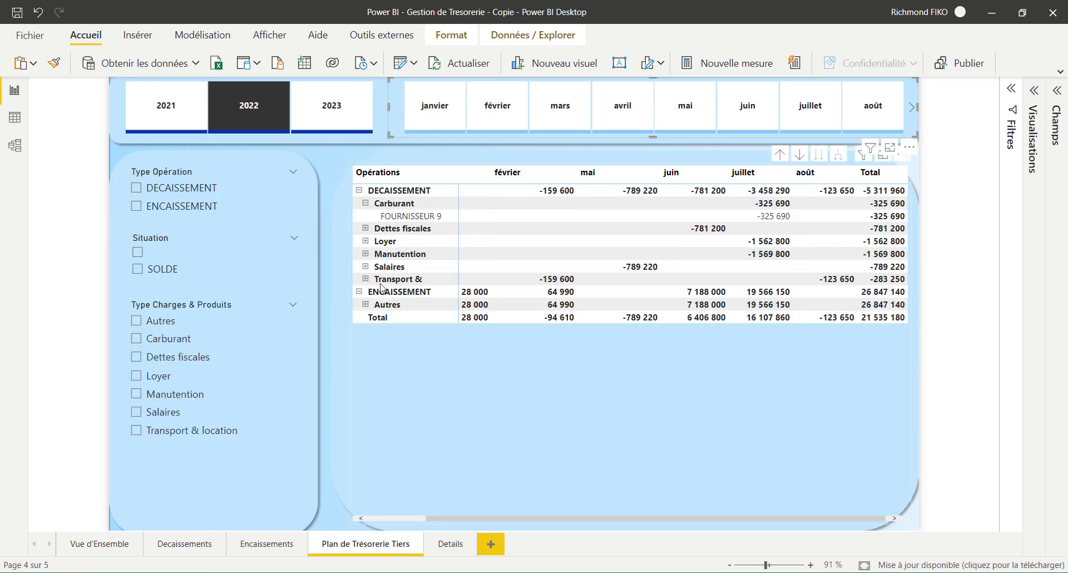
pyautogui.scroll(2, 379, 415)
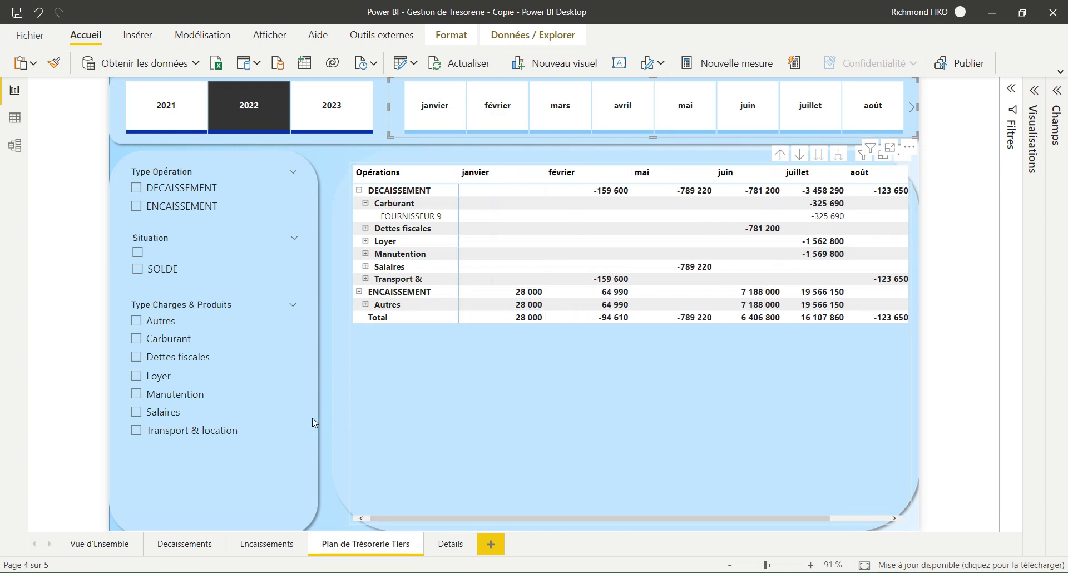
# - Expand Autres under ENCAISSEMENT to its clients and review their monthly amounts
pyautogui.click(389, 520)
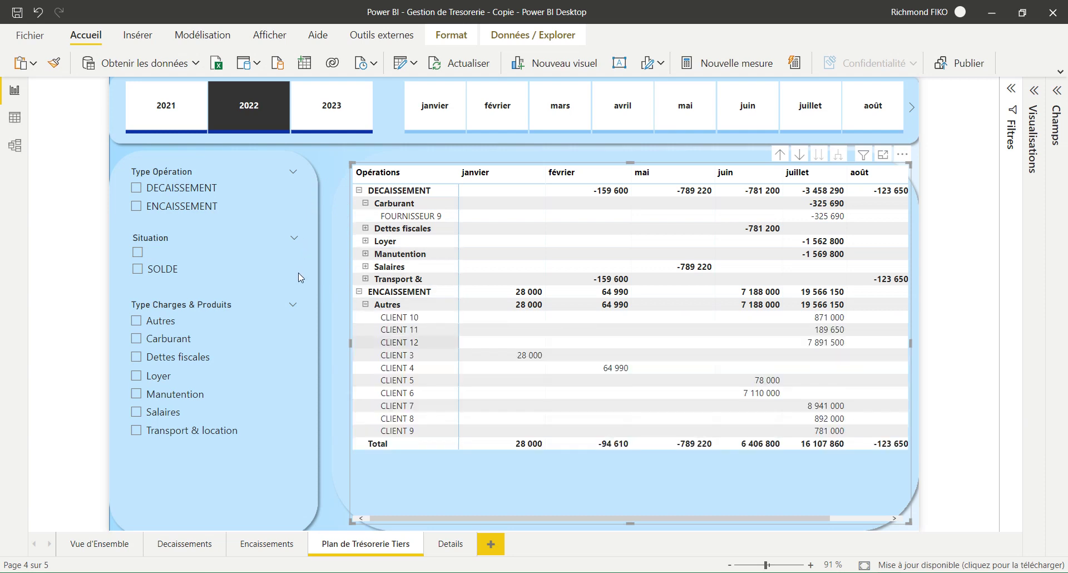
pyautogui.hscroll(3, 458, 417)
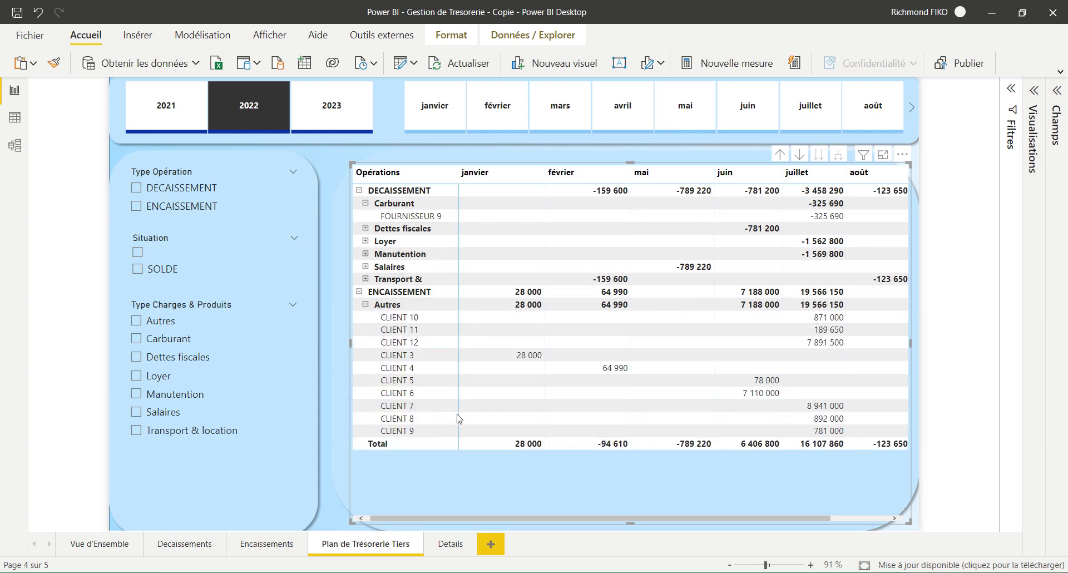
pyautogui.hscroll(-3, 538, 427)
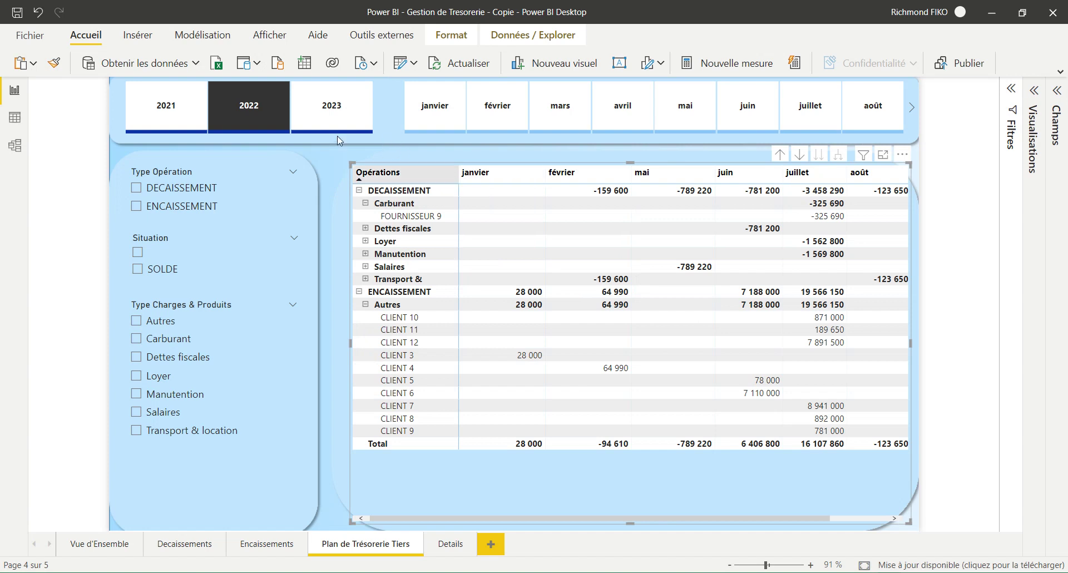
# - Filter Type Opération by DECAISSEMENT and ENCAISSEMENT in turn, clear it, and filter Situation by the blank option
pyautogui.click(167, 188)
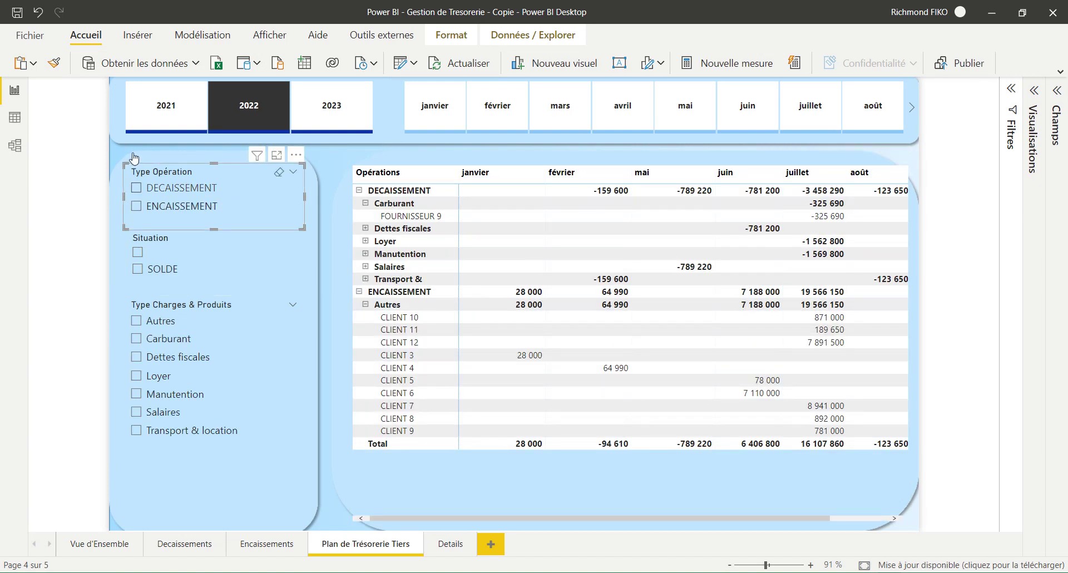
pyautogui.click(136, 188)
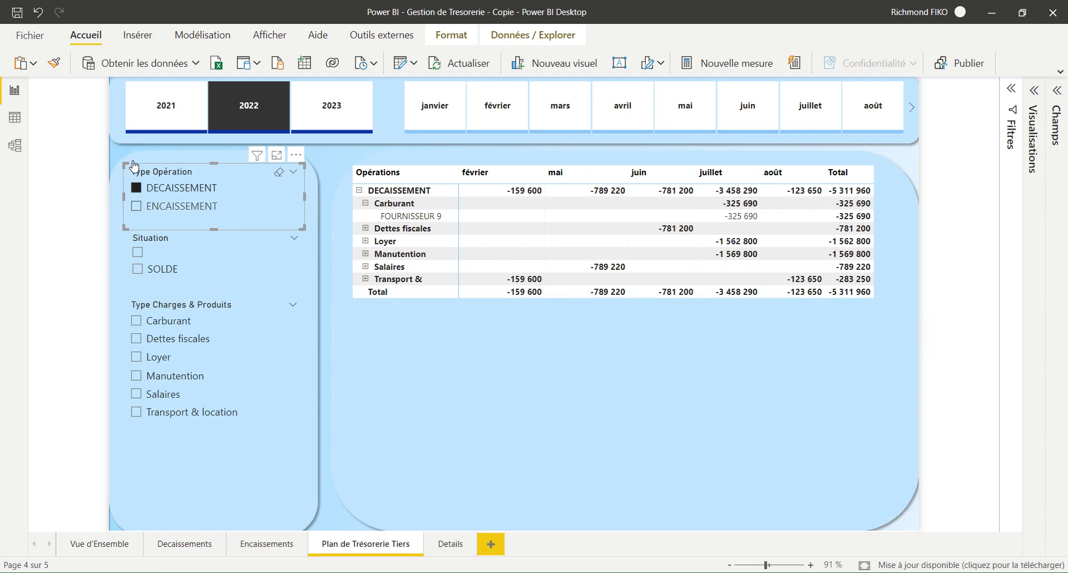
pyautogui.click(162, 206)
pyautogui.click(162, 206)
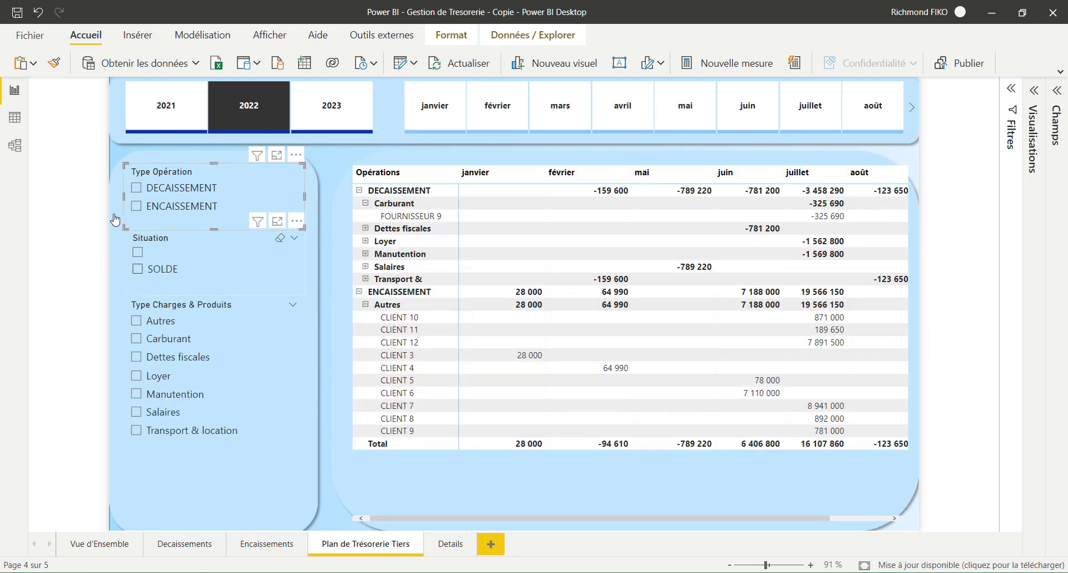
pyautogui.click(138, 269)
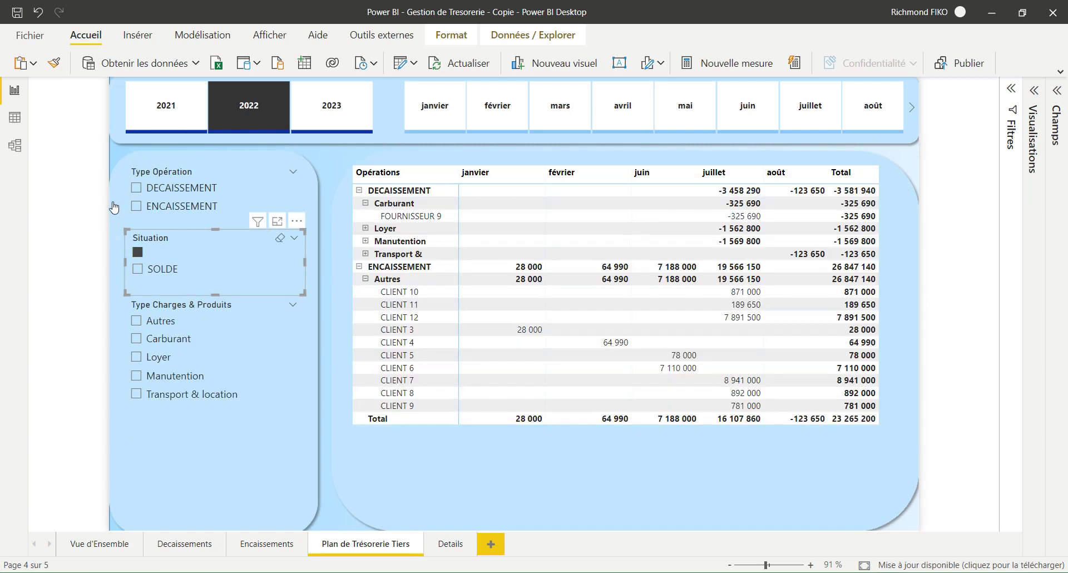
# - Try the Autres, Carburant and Dettes fiscales filters under Type Charges & Produits in turn, clearing them along with the Situation and 2022 filters
pyautogui.click(136, 251)
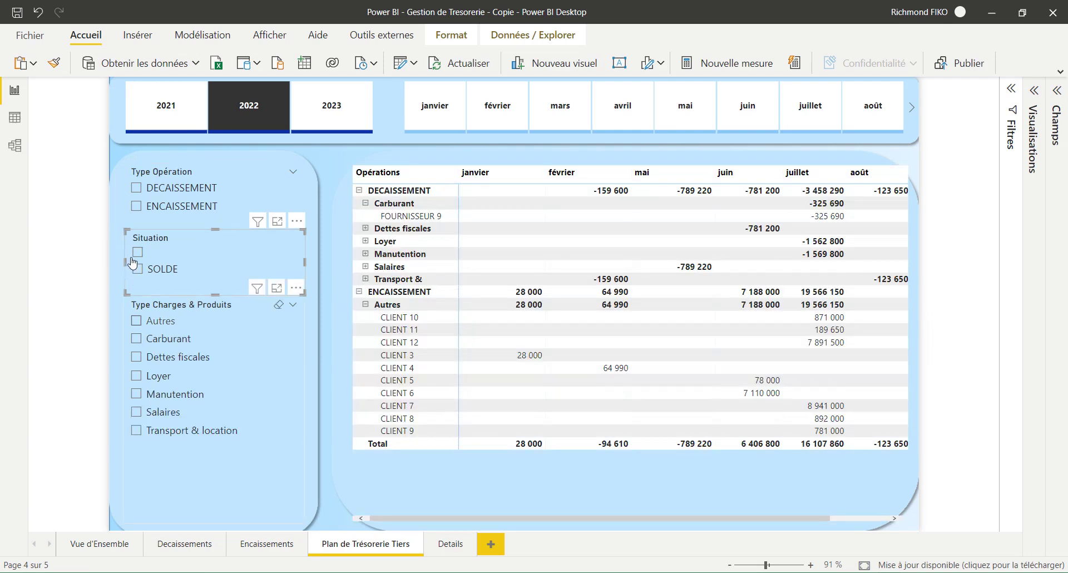
pyautogui.click(136, 320)
pyautogui.click(136, 338)
pyautogui.click(136, 356)
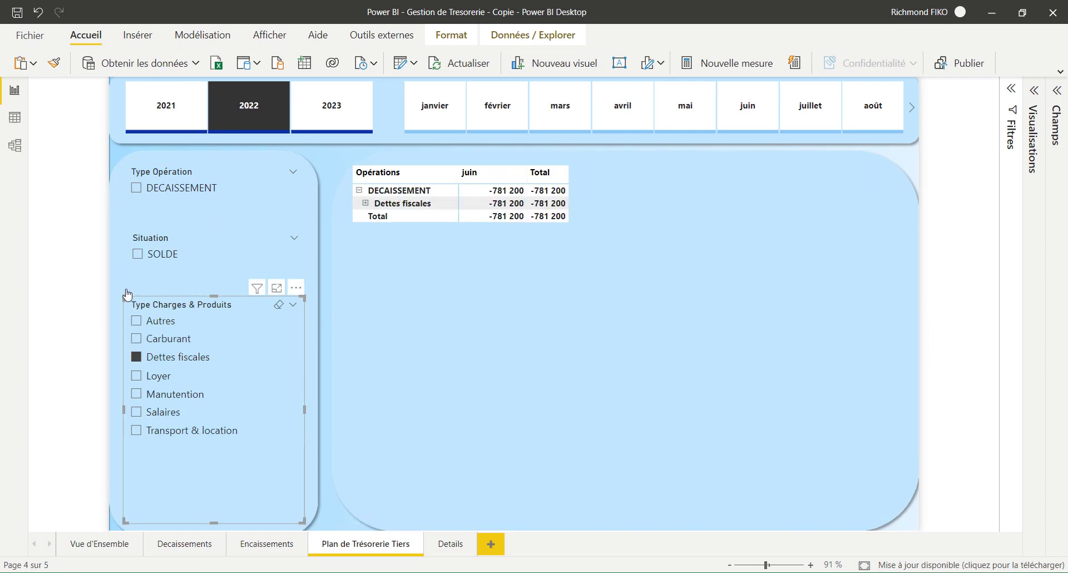
pyautogui.click(136, 356)
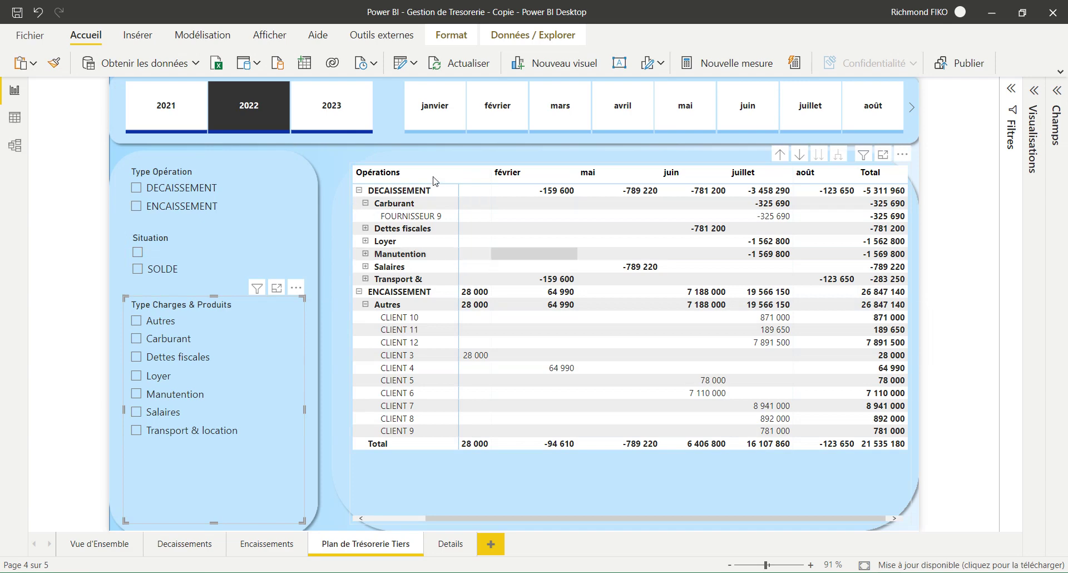
pyautogui.click(283, 100)
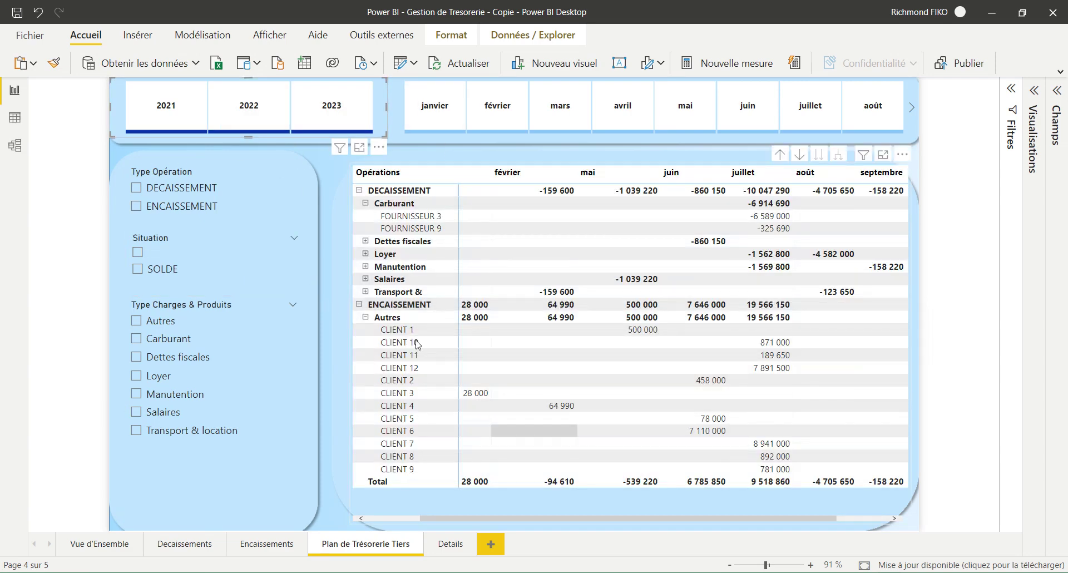
# - Review the table of operations, due dates, delays and amounts on the Details page, and return to the Vue d'Ensemble page
pyautogui.click(451, 543)
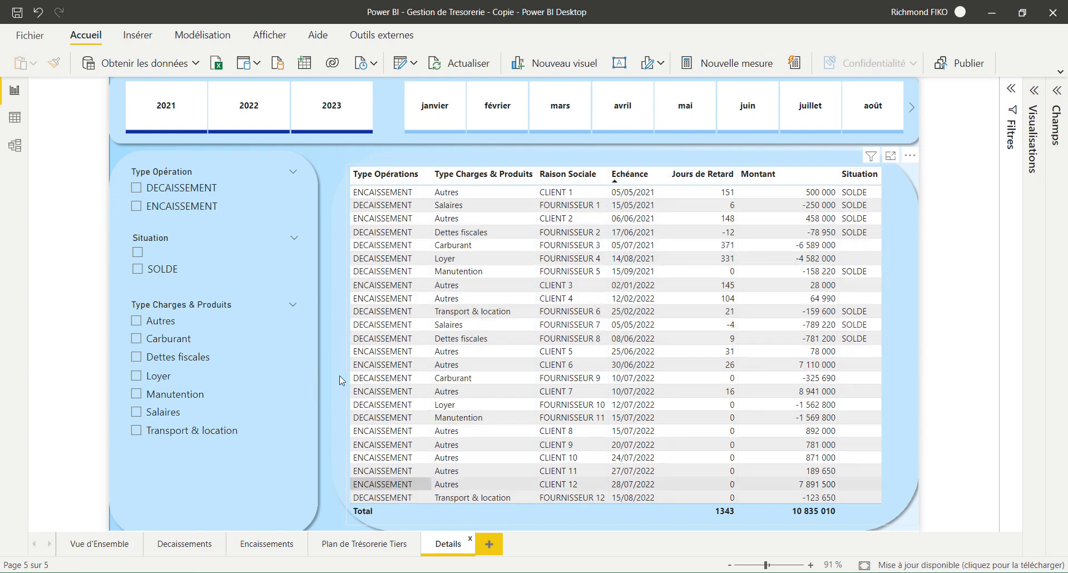
pyautogui.click(365, 543)
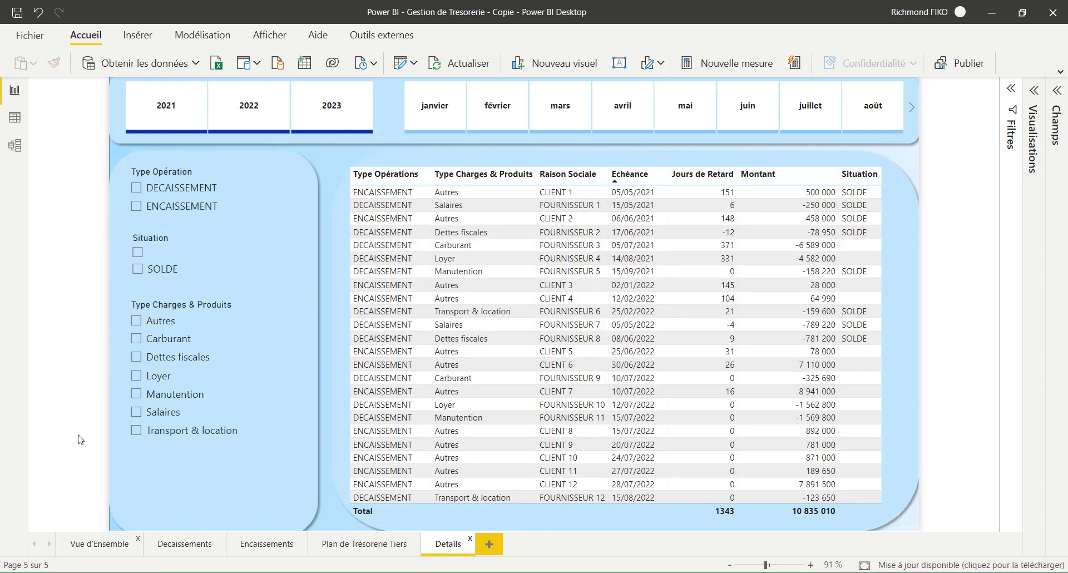
pyautogui.click(99, 543)
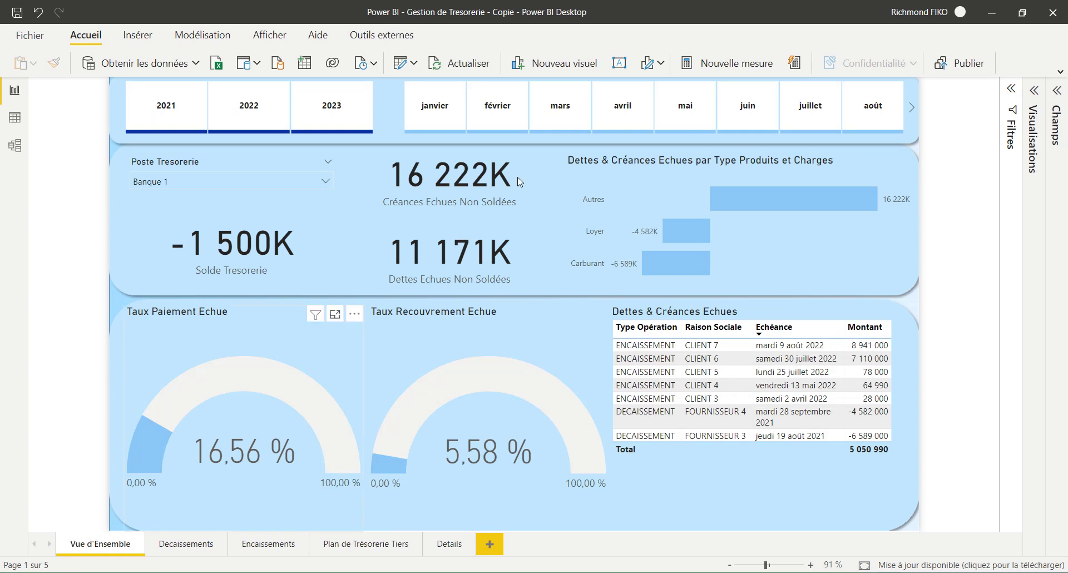